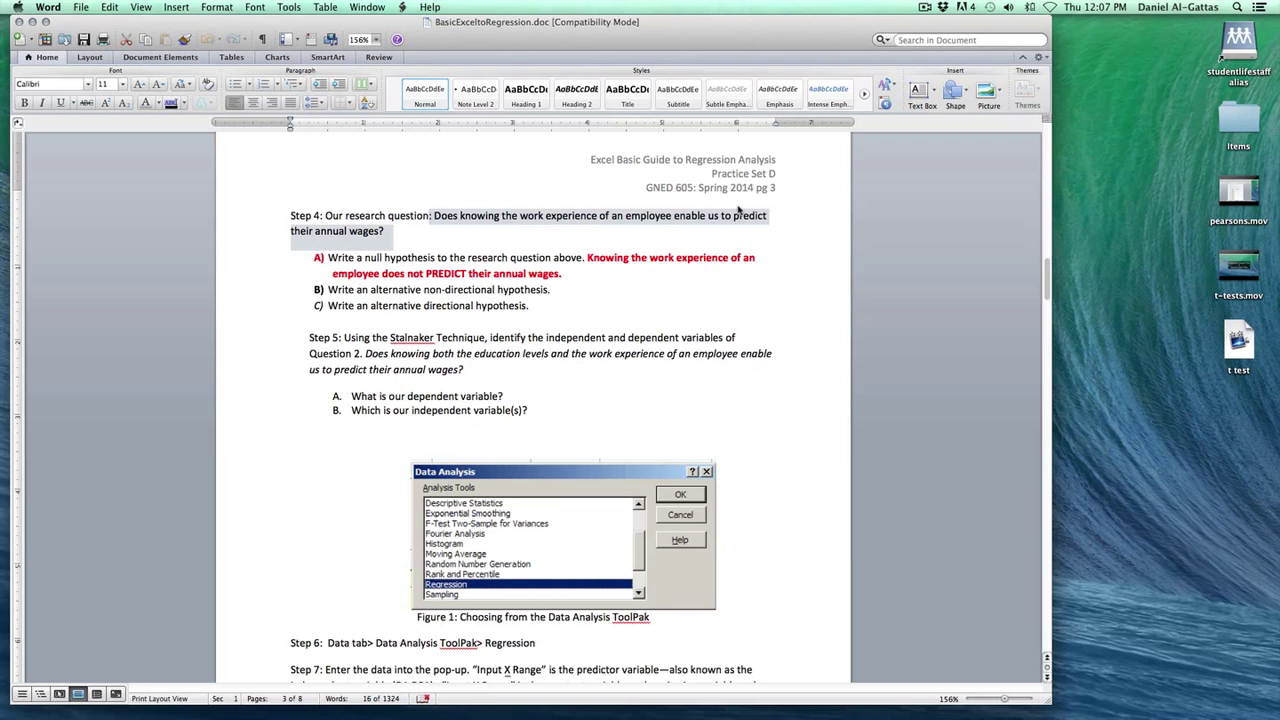
- Minimize the Word practice document, restore PracticeC_D-2.xls, and switch to StatPlus
click(31, 21)
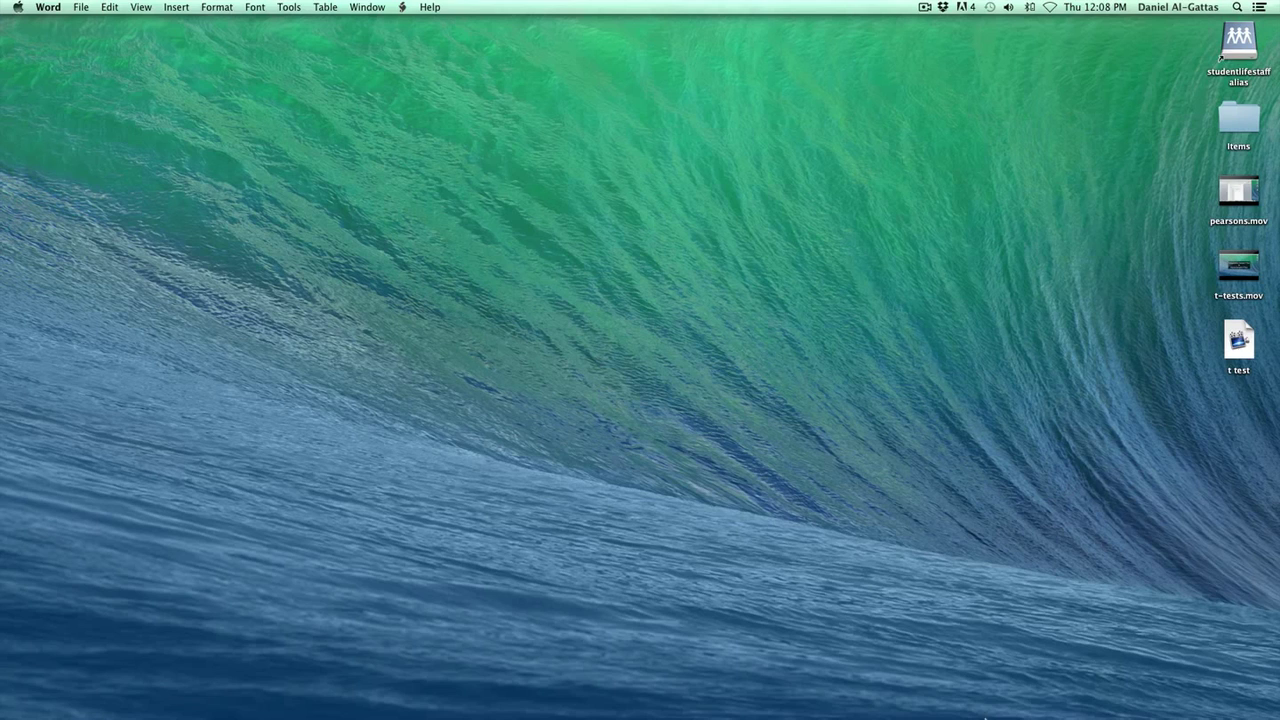
mouse_move(1080, 714)
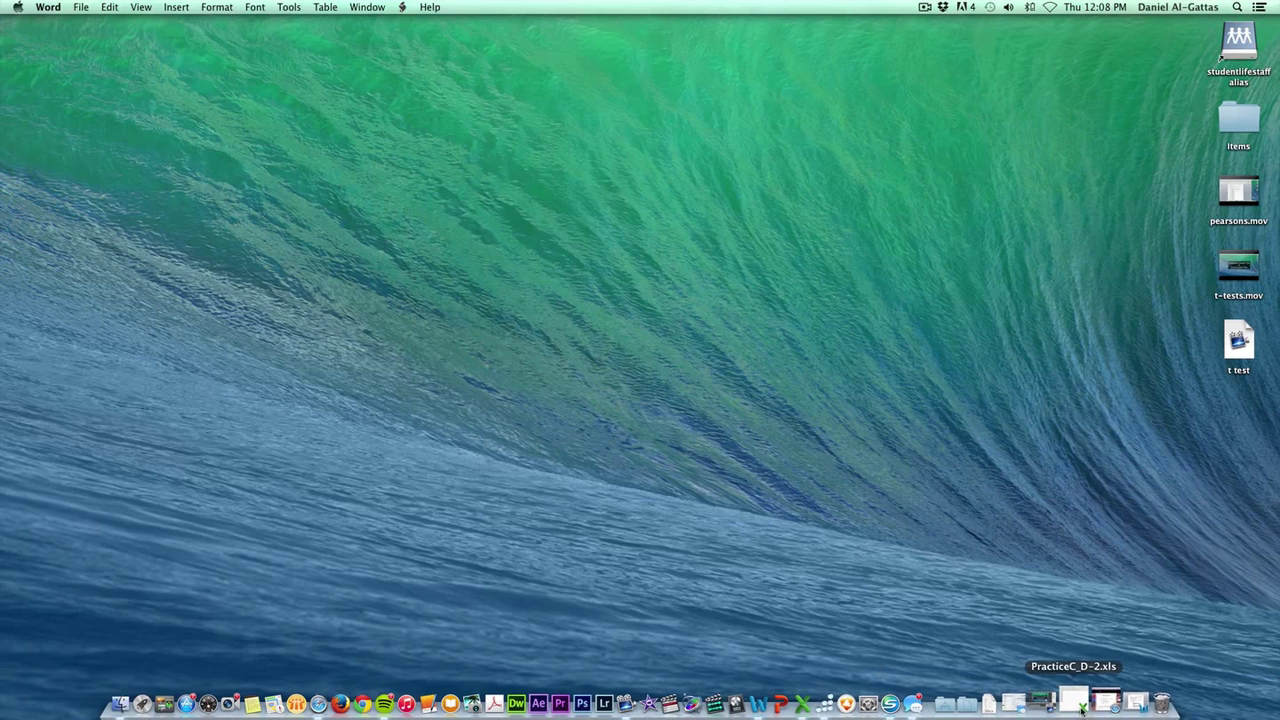
click(1081, 709)
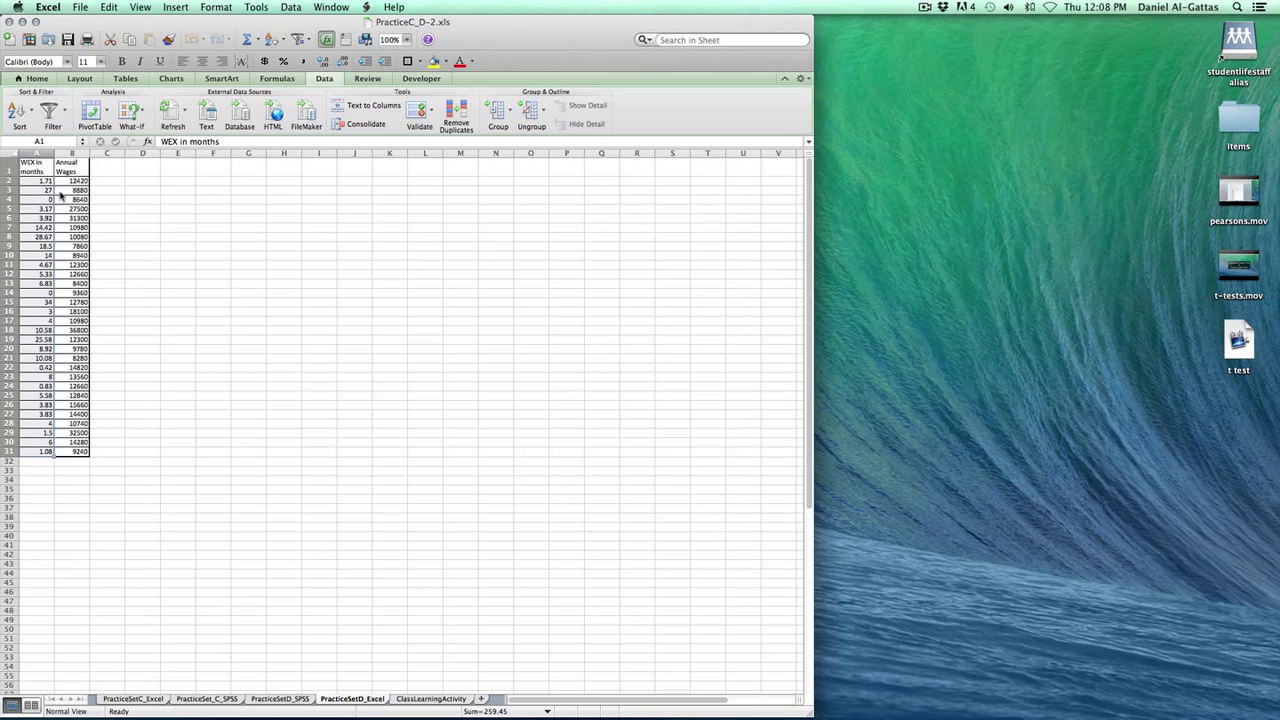
mouse_move(629, 706)
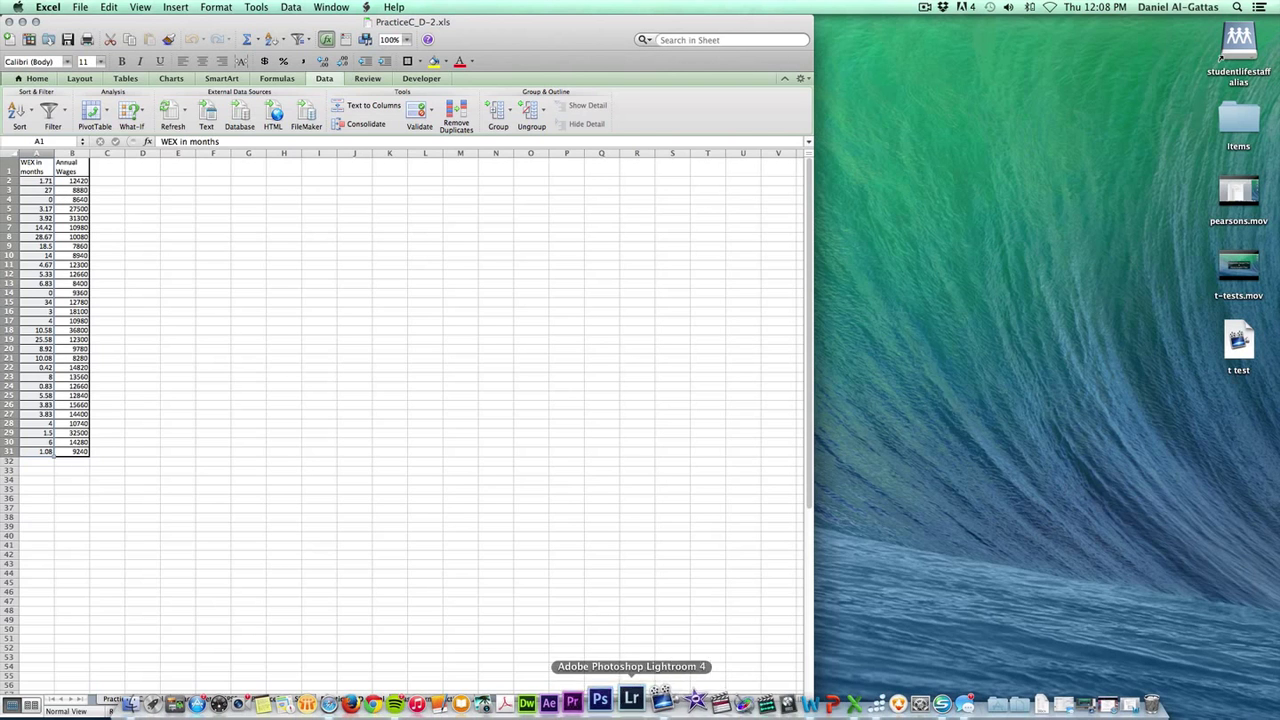
click(857, 702)
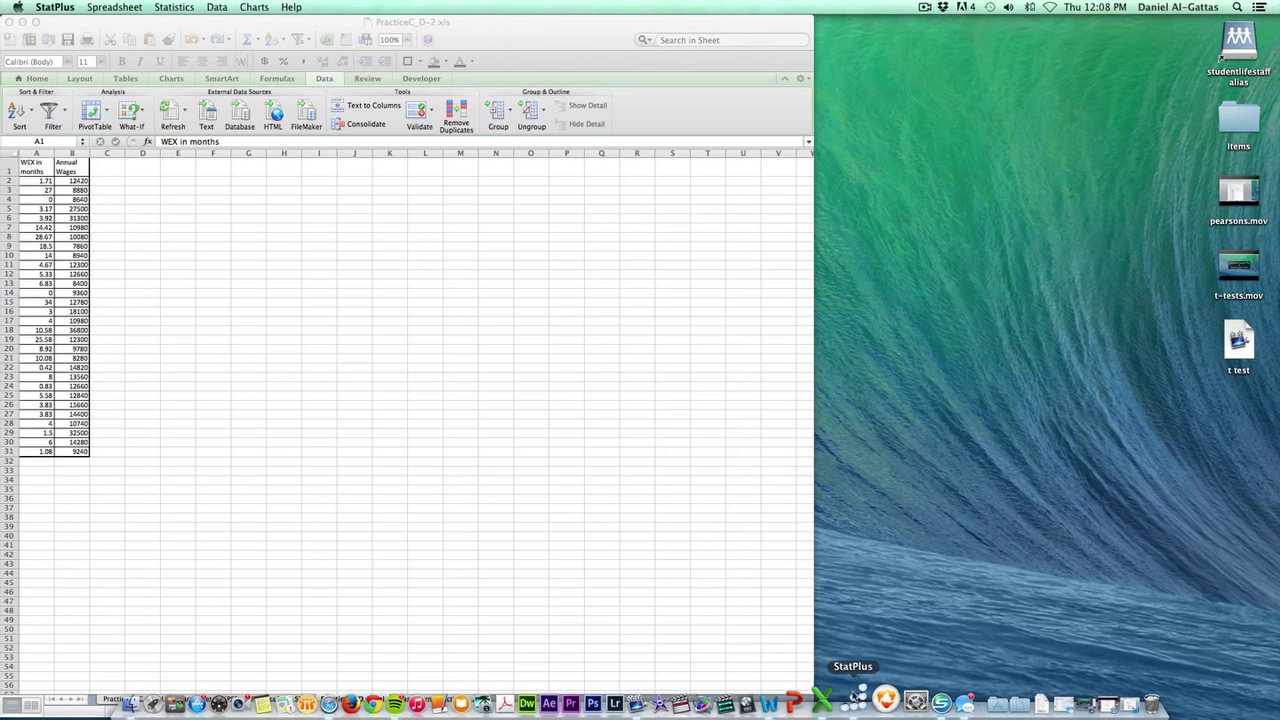
- Start a Linear Regression from StatPlus's Statistics > Regression menu
click(49, 12)
mouse_move(186, 10)
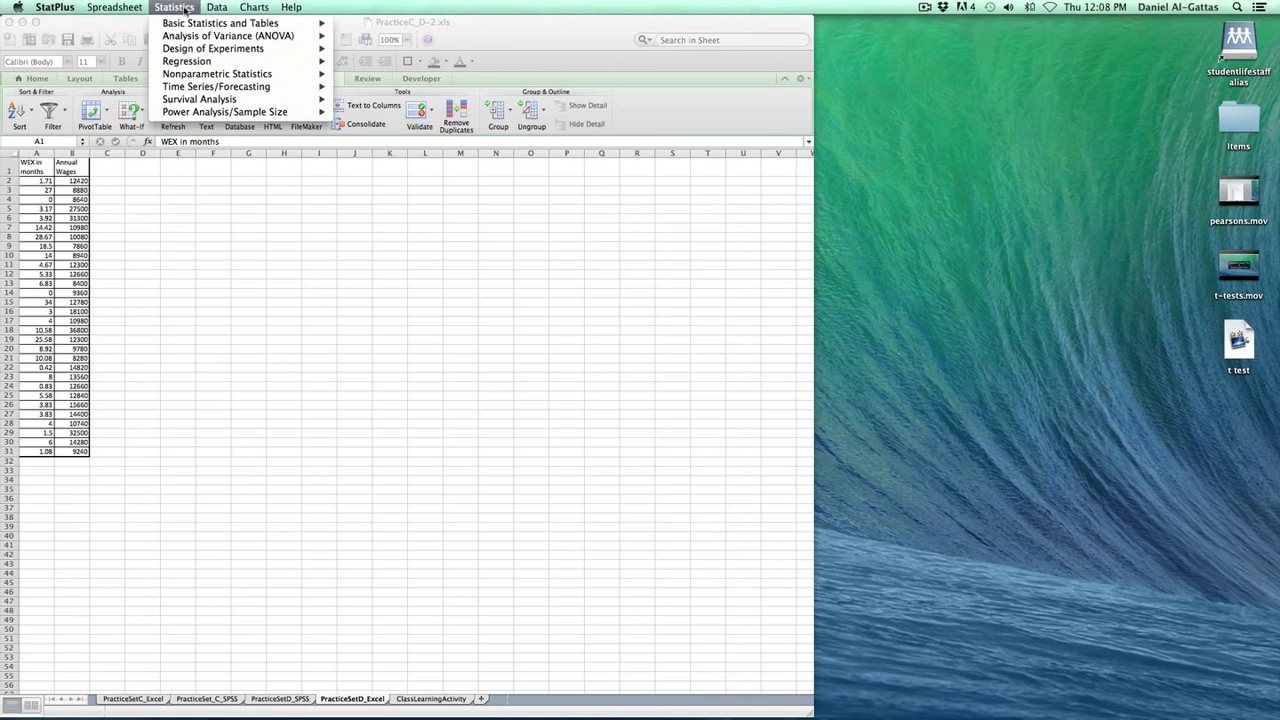
mouse_move(184, 63)
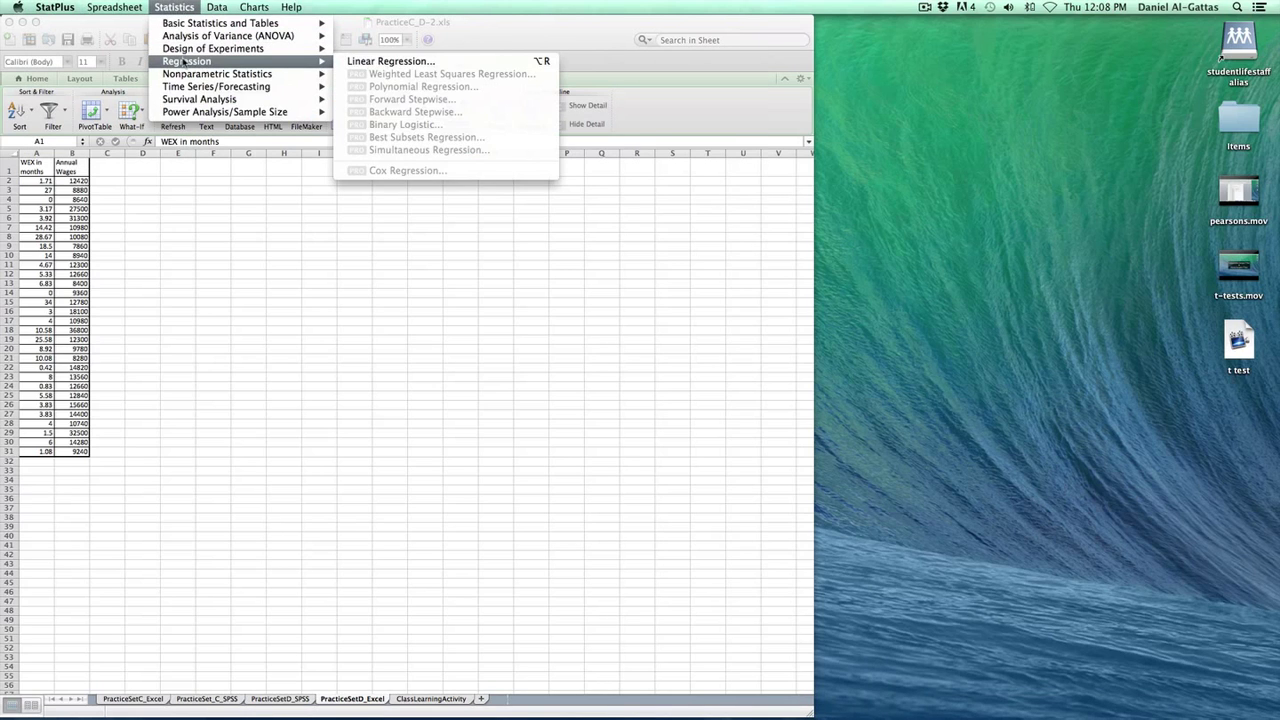
click(373, 64)
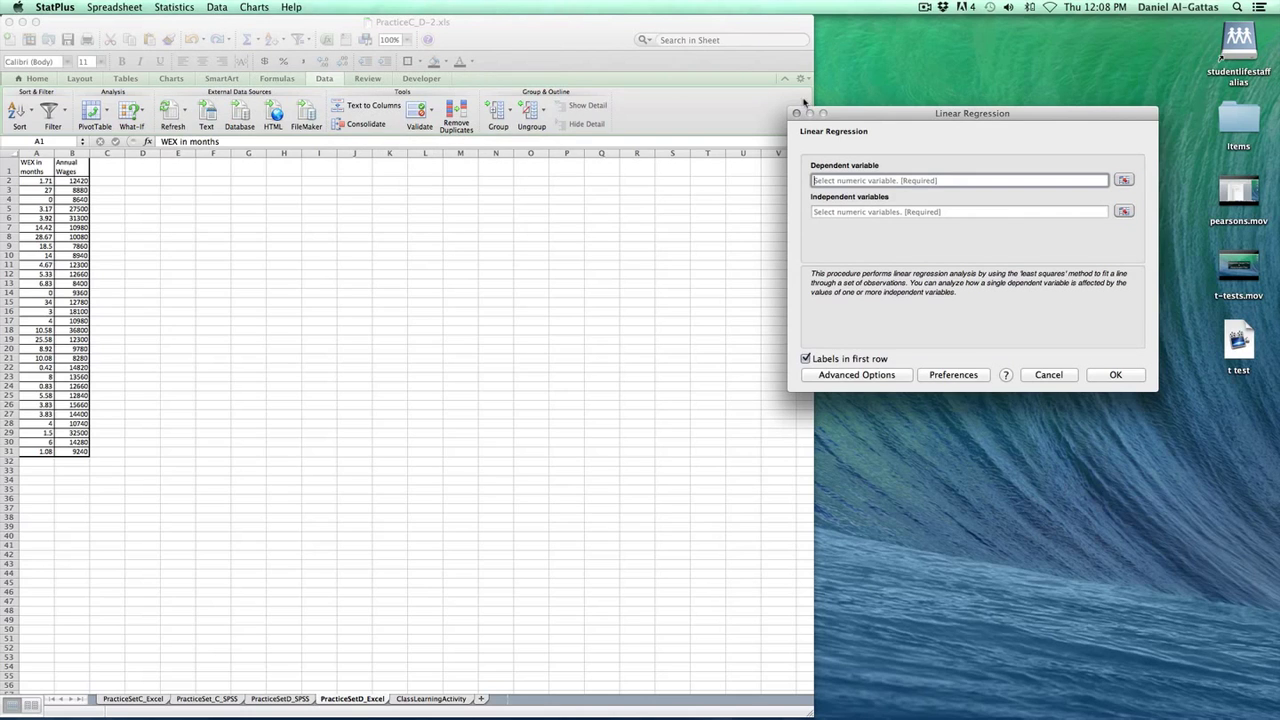
- Set Annual Wages B1:B31 as the dependent and WEX in months A1:A31 as the independent variable
click(1124, 180)
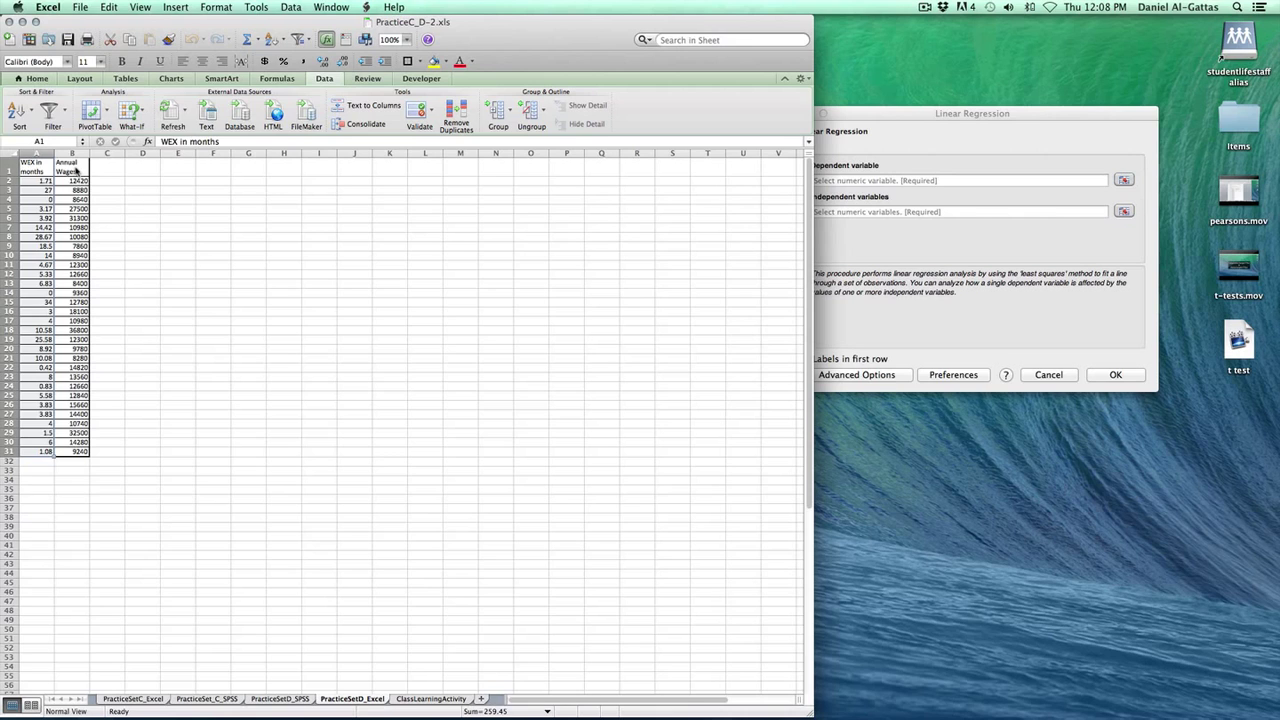
drag(75, 172, 85, 452)
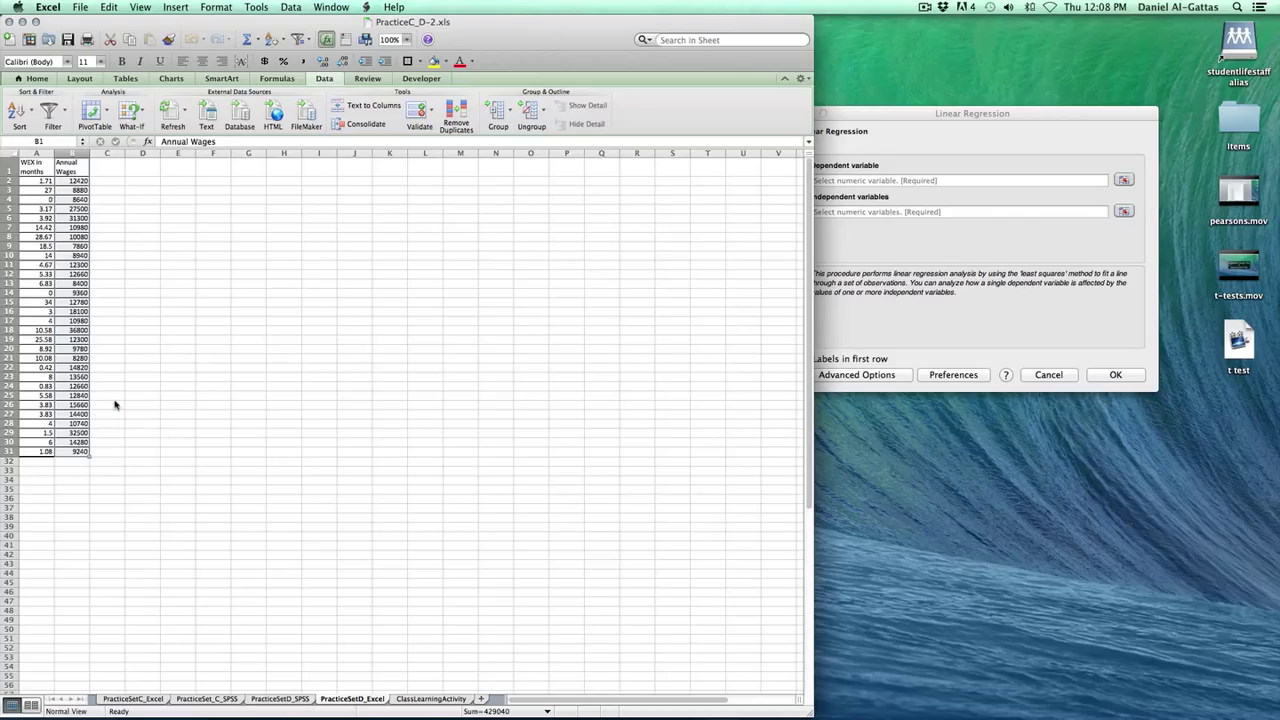
key(super+Tab)
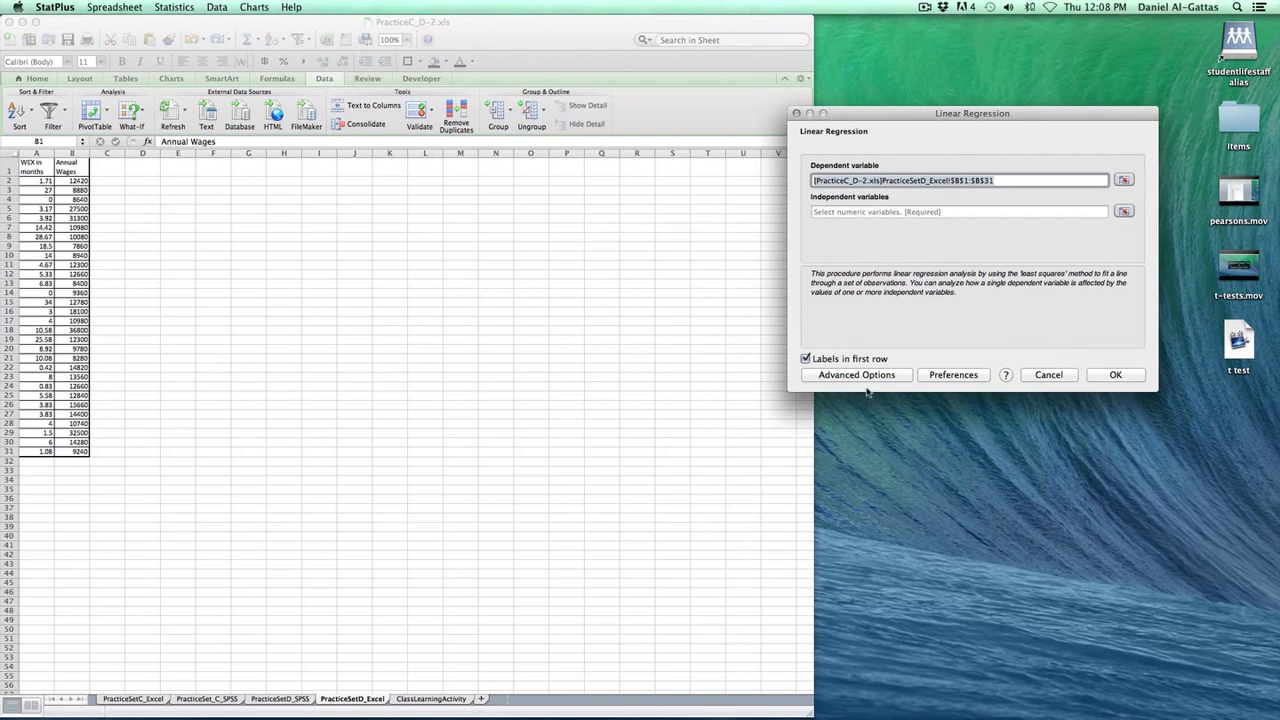
click(1124, 212)
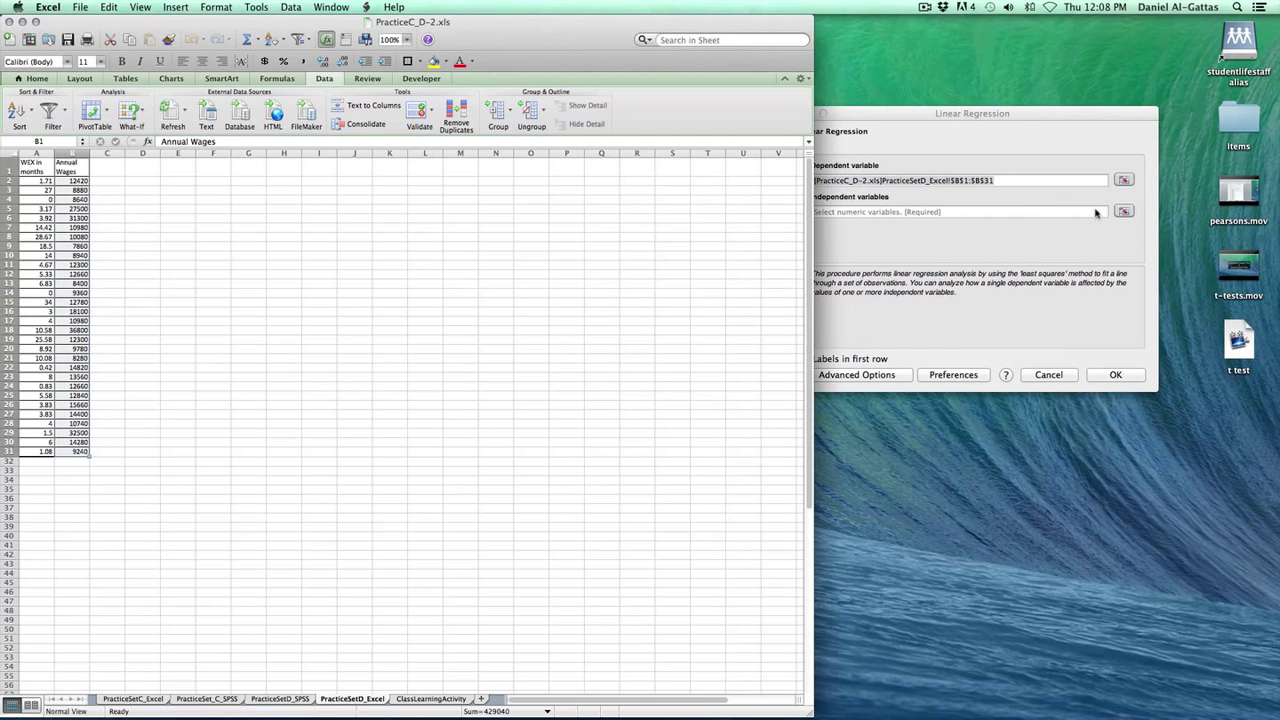
drag(40, 166, 47, 457)
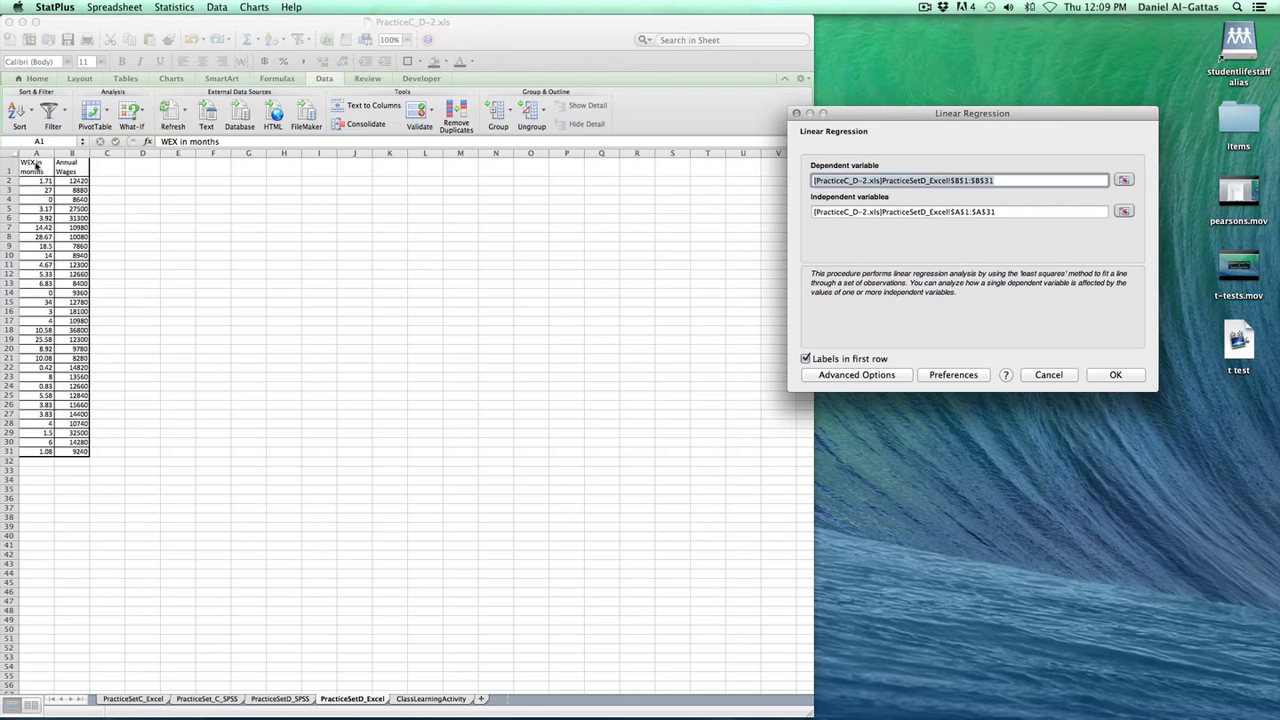
- Turn on Line Fit Plots and switch output preferences to 15 decimal places
click(879, 379)
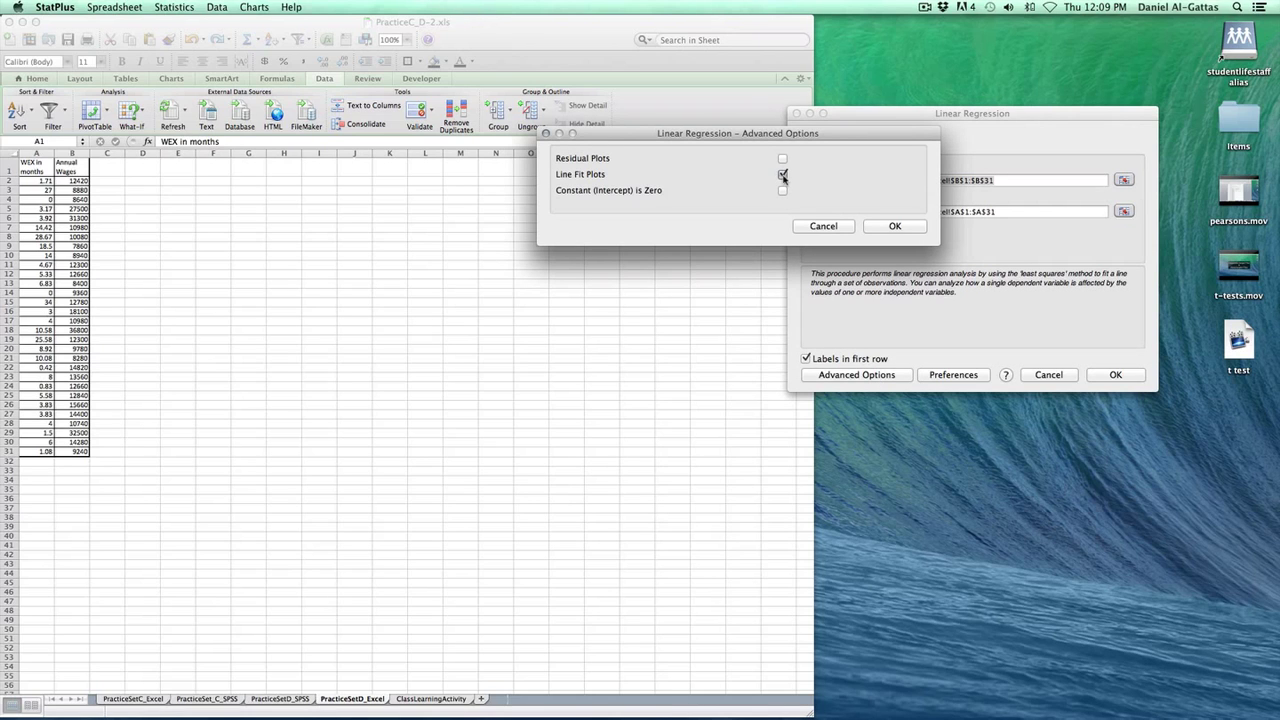
click(895, 226)
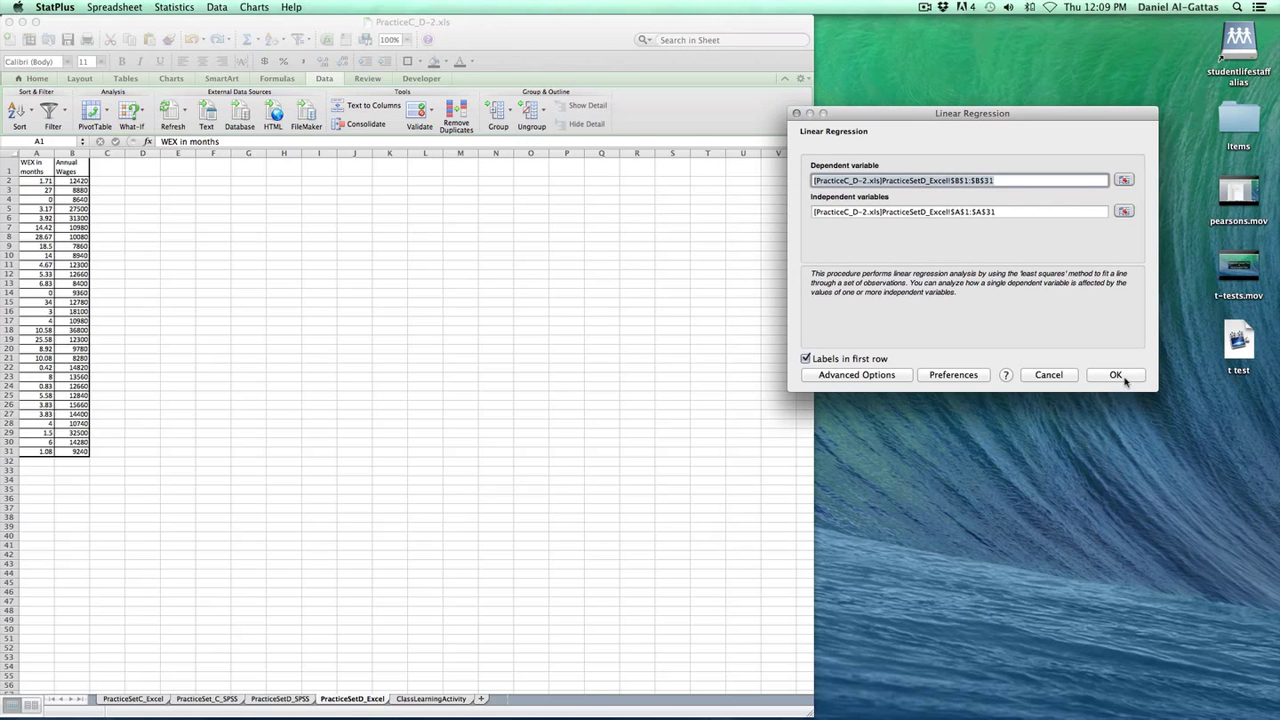
click(961, 374)
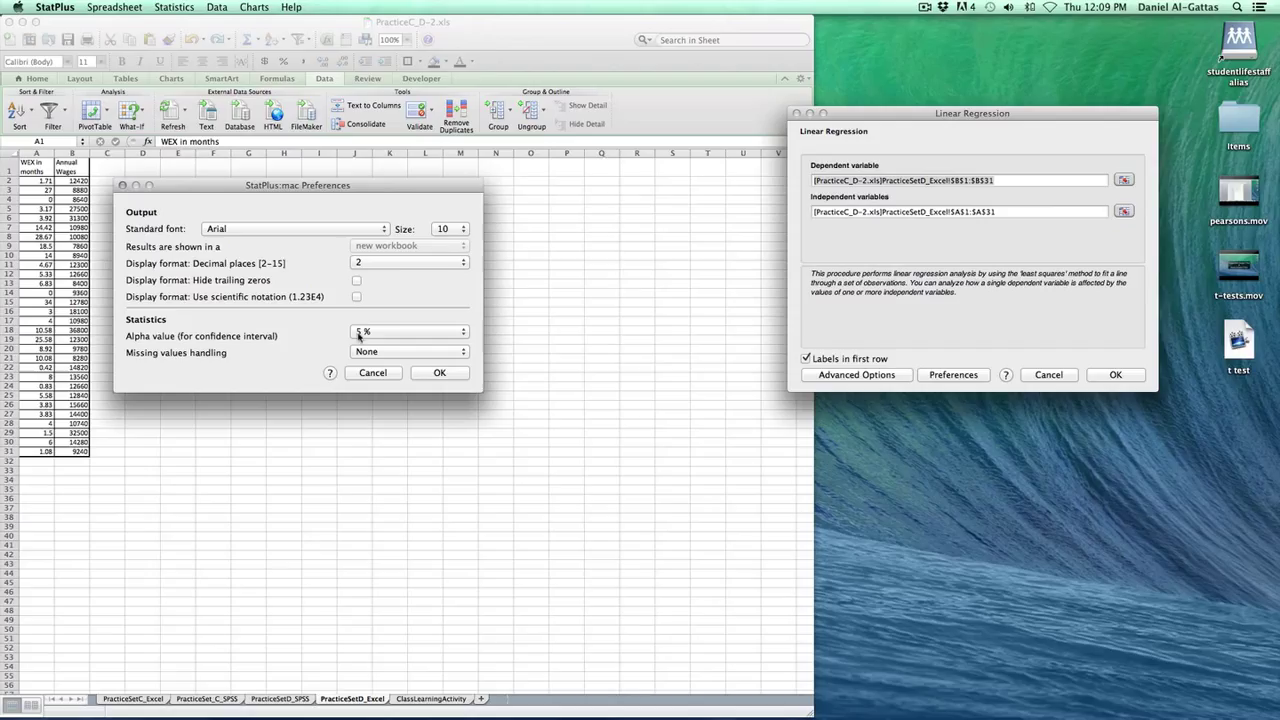
click(397, 266)
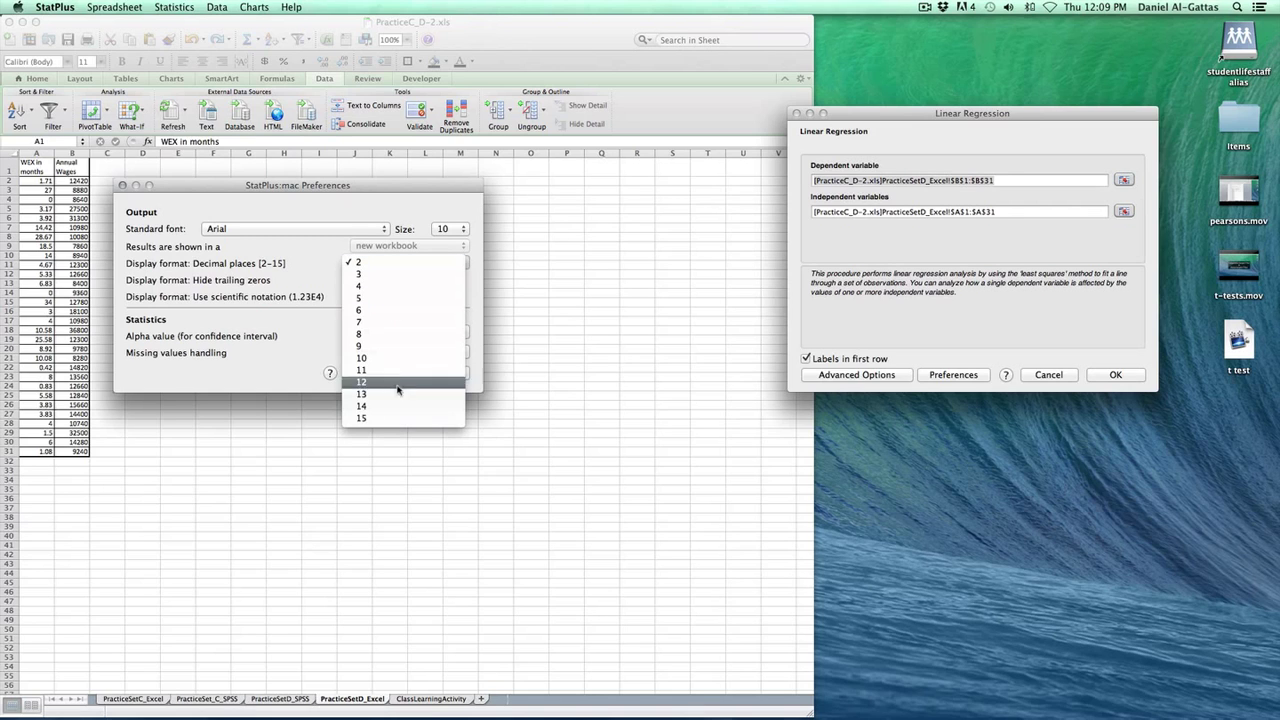
click(400, 416)
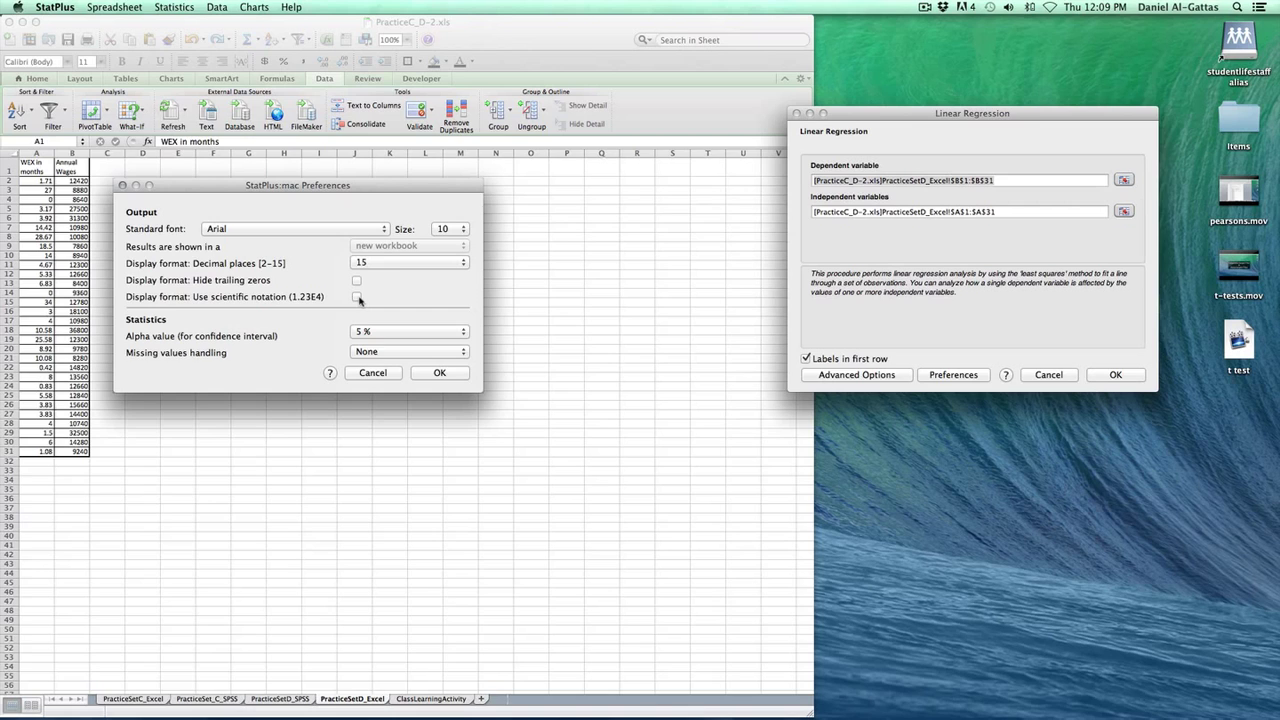
- Toggle scientific notation on and off, reset output to 2 decimal places, and run the regression
click(357, 297)
click(357, 297)
click(414, 266)
click(421, 106)
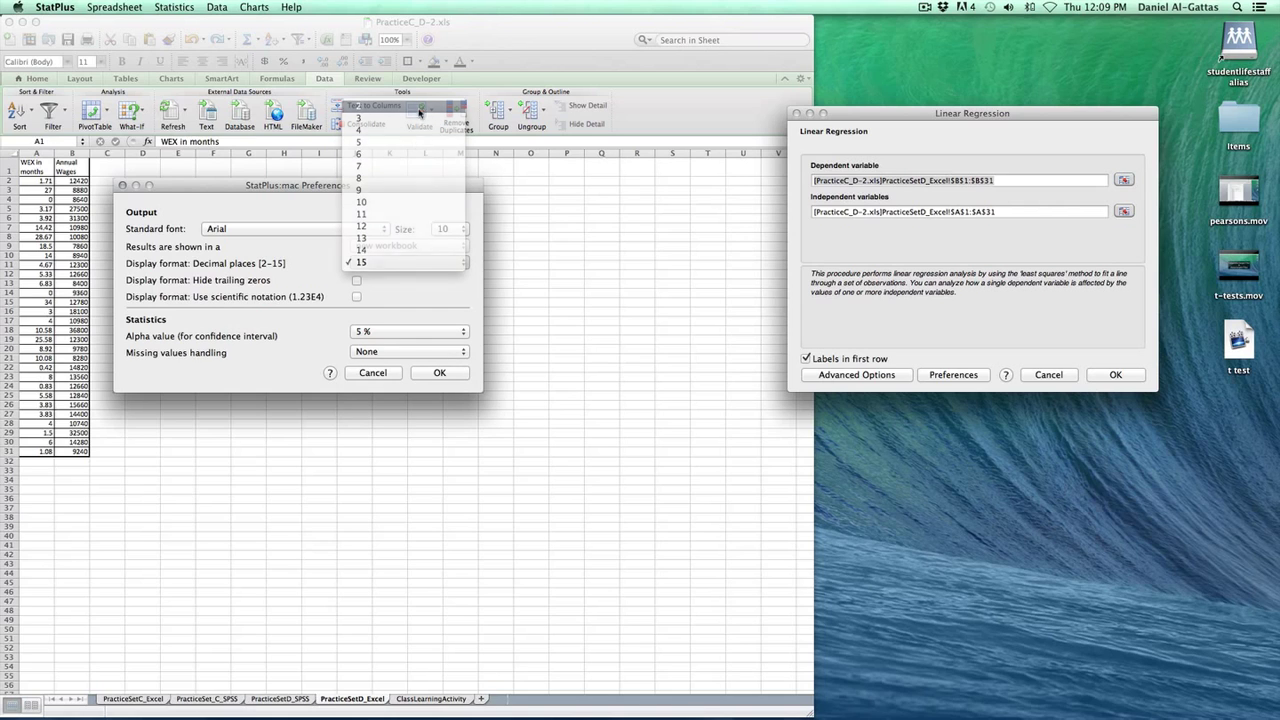
click(438, 373)
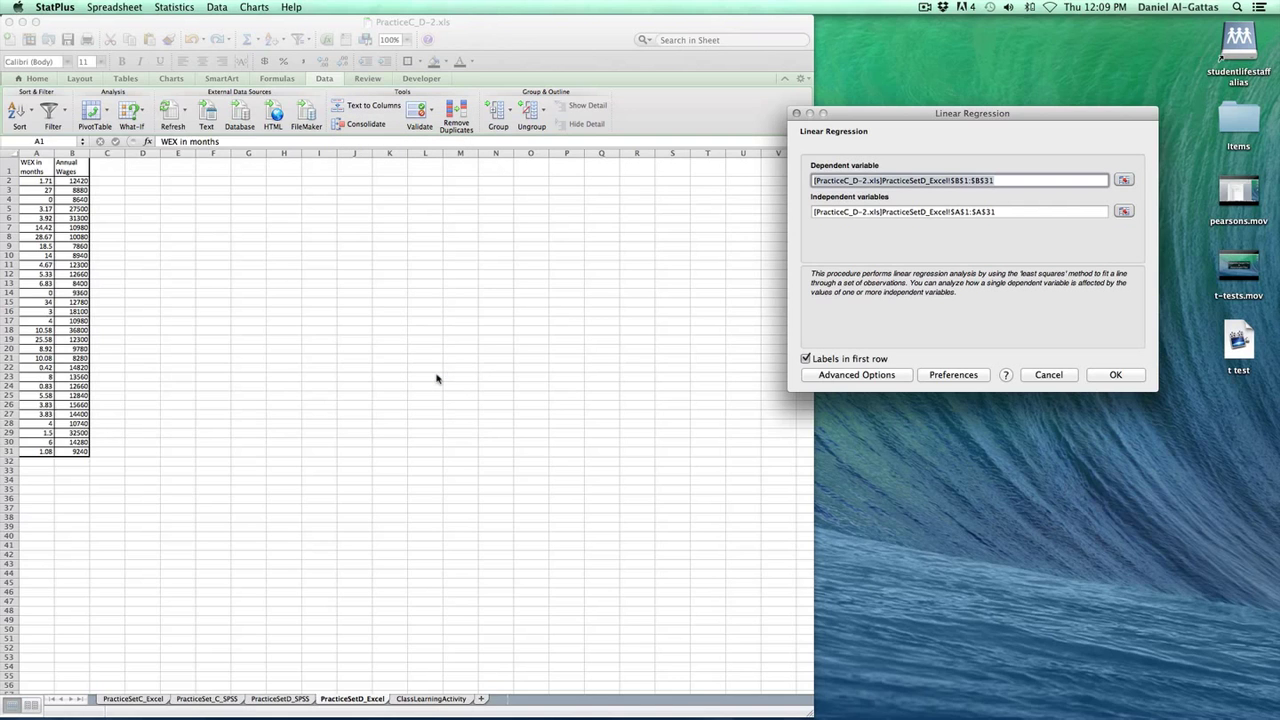
click(1115, 375)
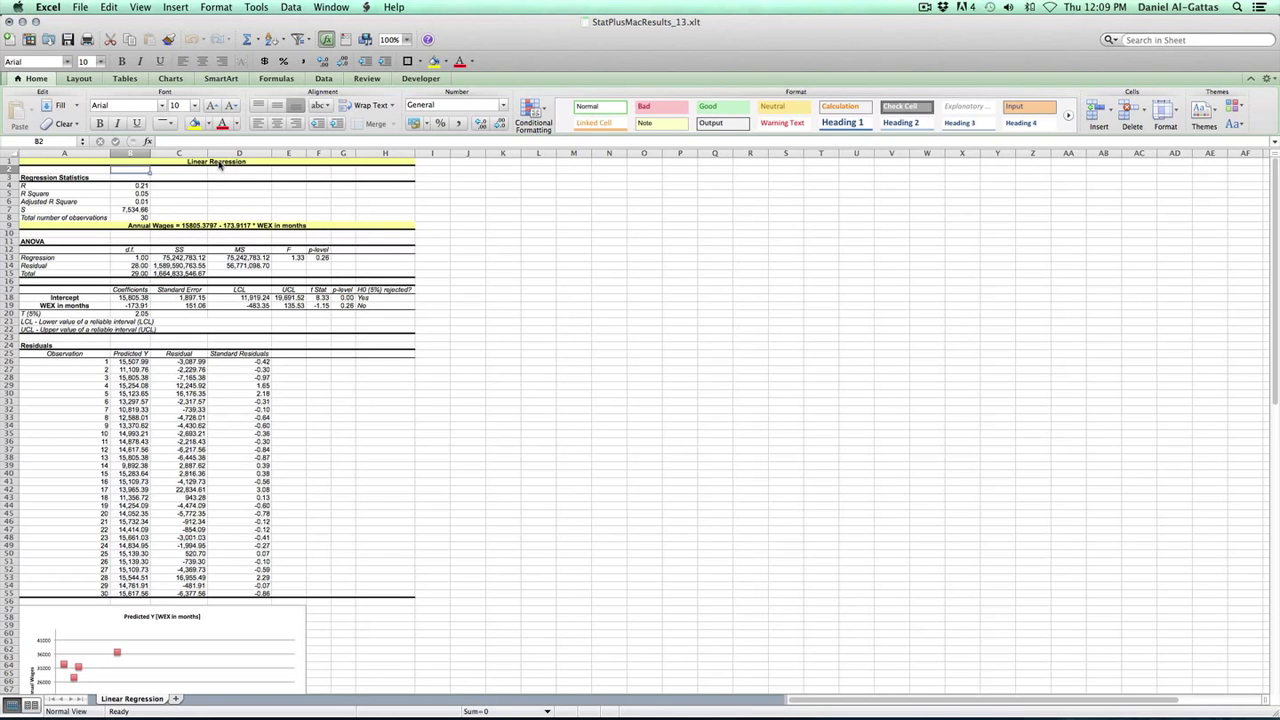
- Copy the regression output A1:H55 and paste it into PracticeC_D-2.xls at cell D1
drag(219, 166, 236, 600)
key(super+c)
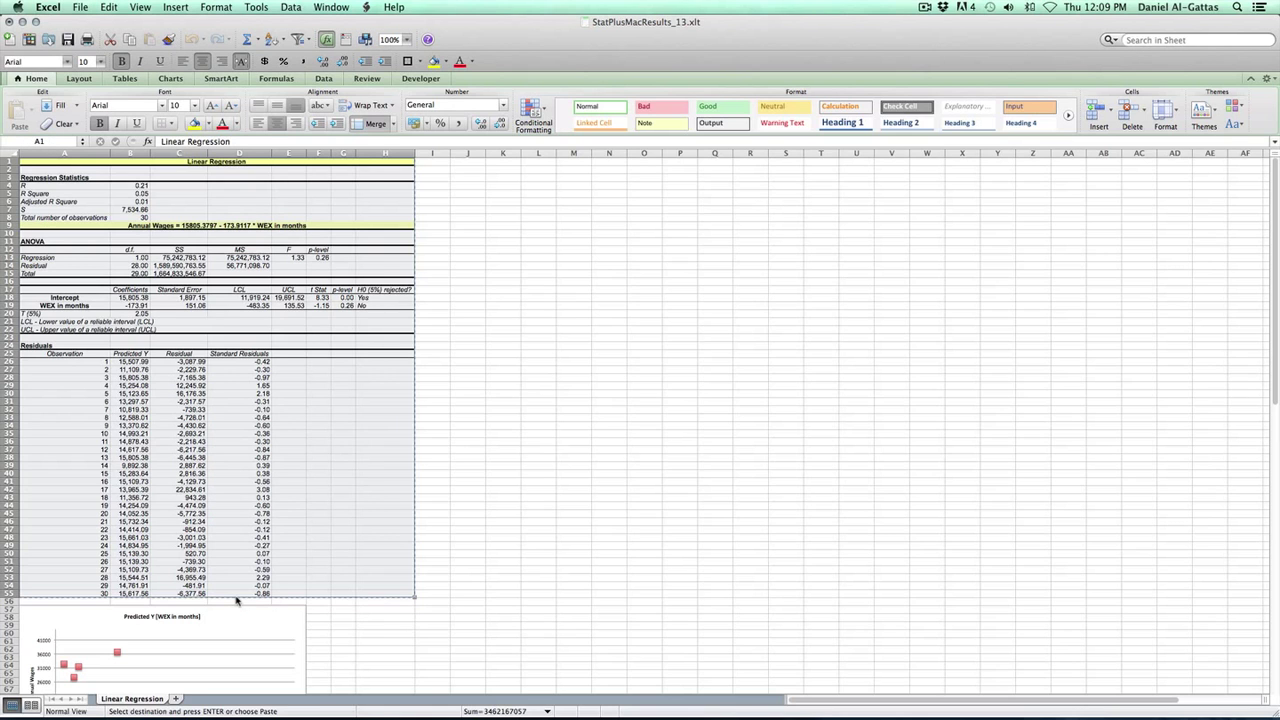
click(22, 20)
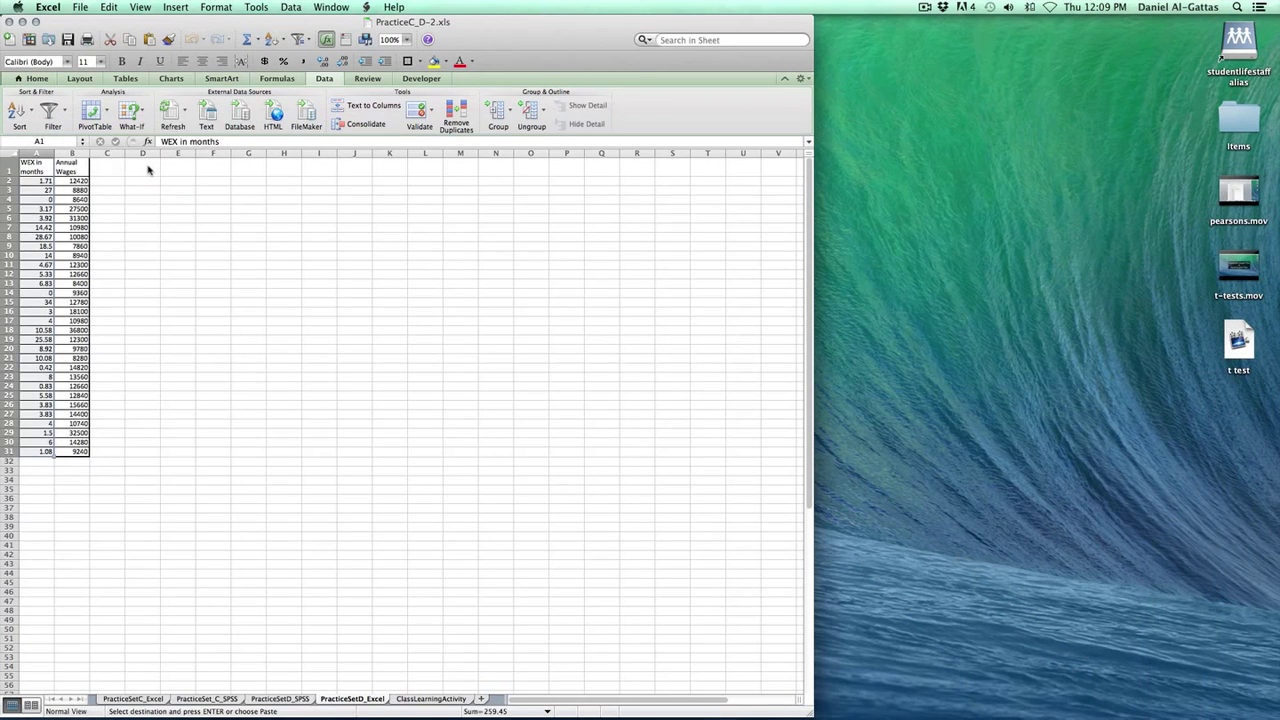
click(148, 170)
key(super+v)
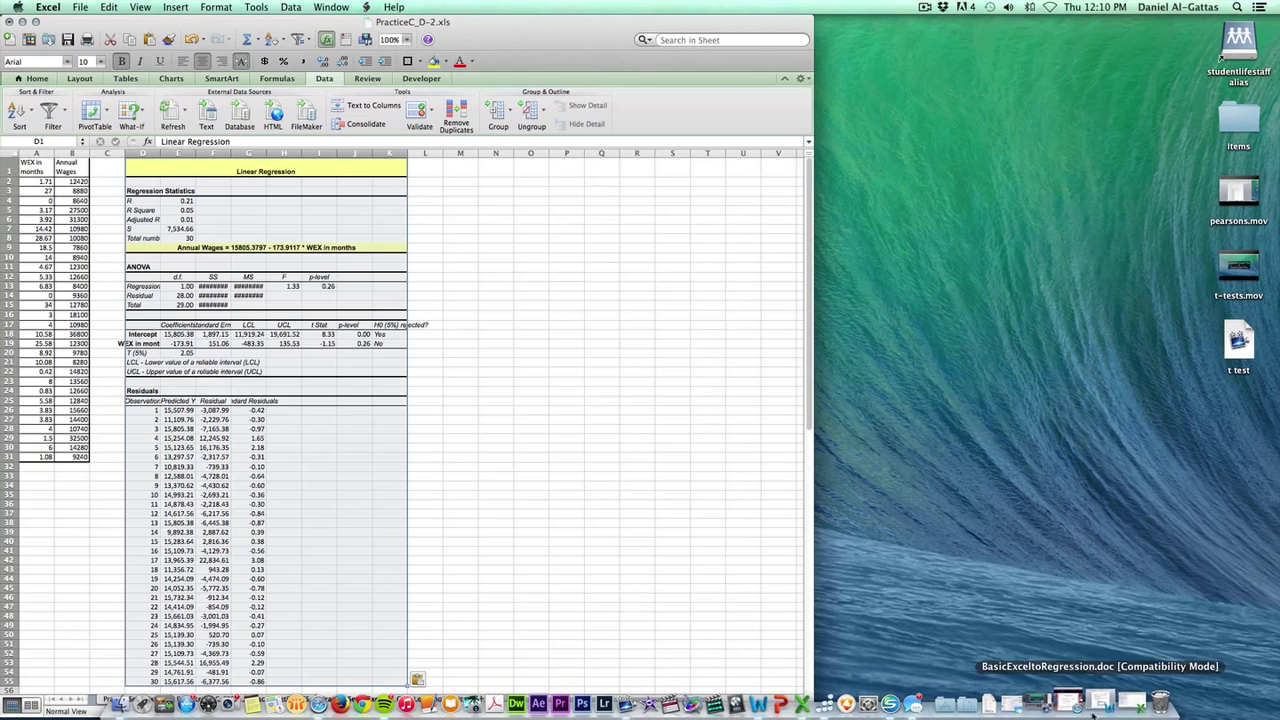
- Copy the Predicted Y scatter chart from the StatPlus results workbook, then minimize that workbook
click(1125, 700)
click(158, 612)
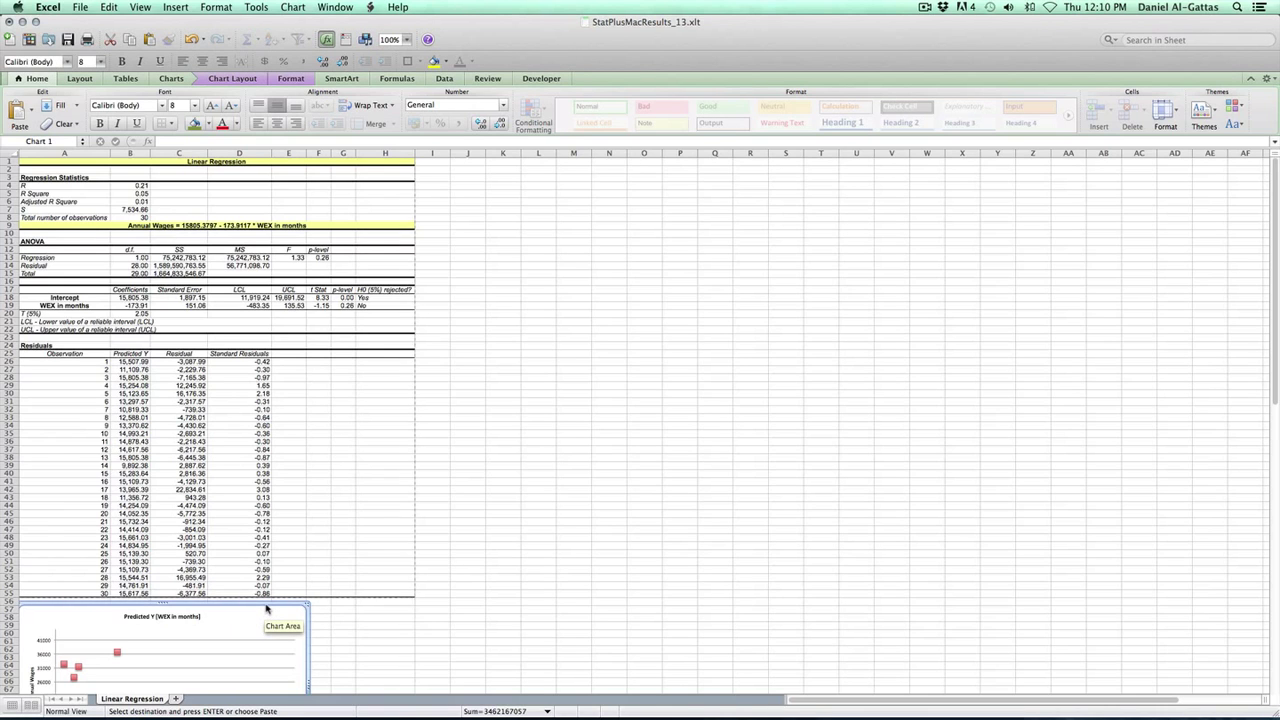
right_click(266, 607)
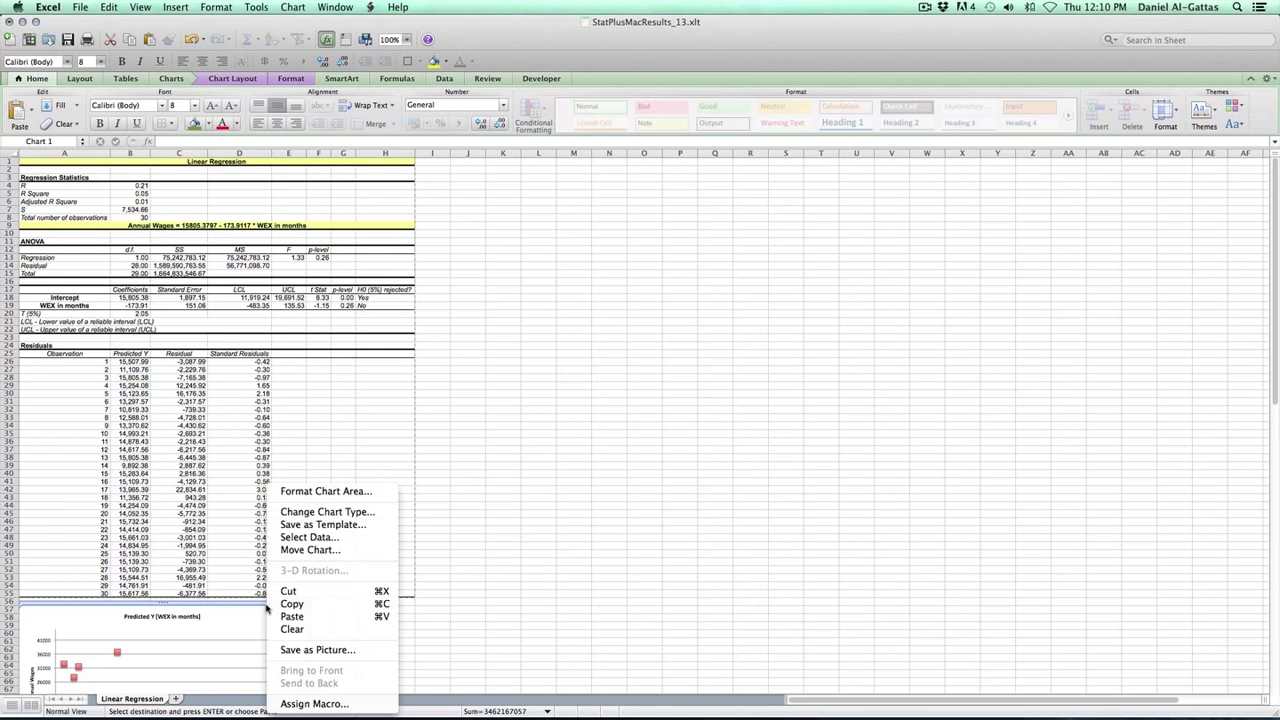
click(324, 604)
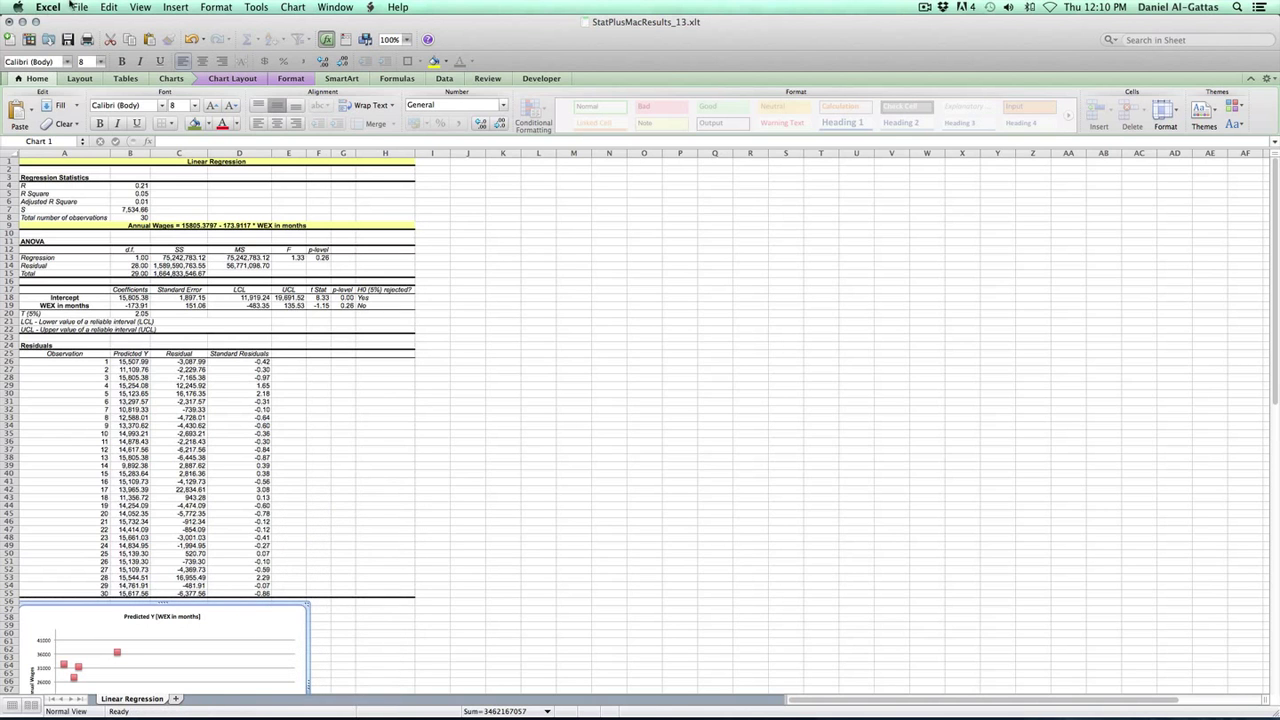
click(22, 22)
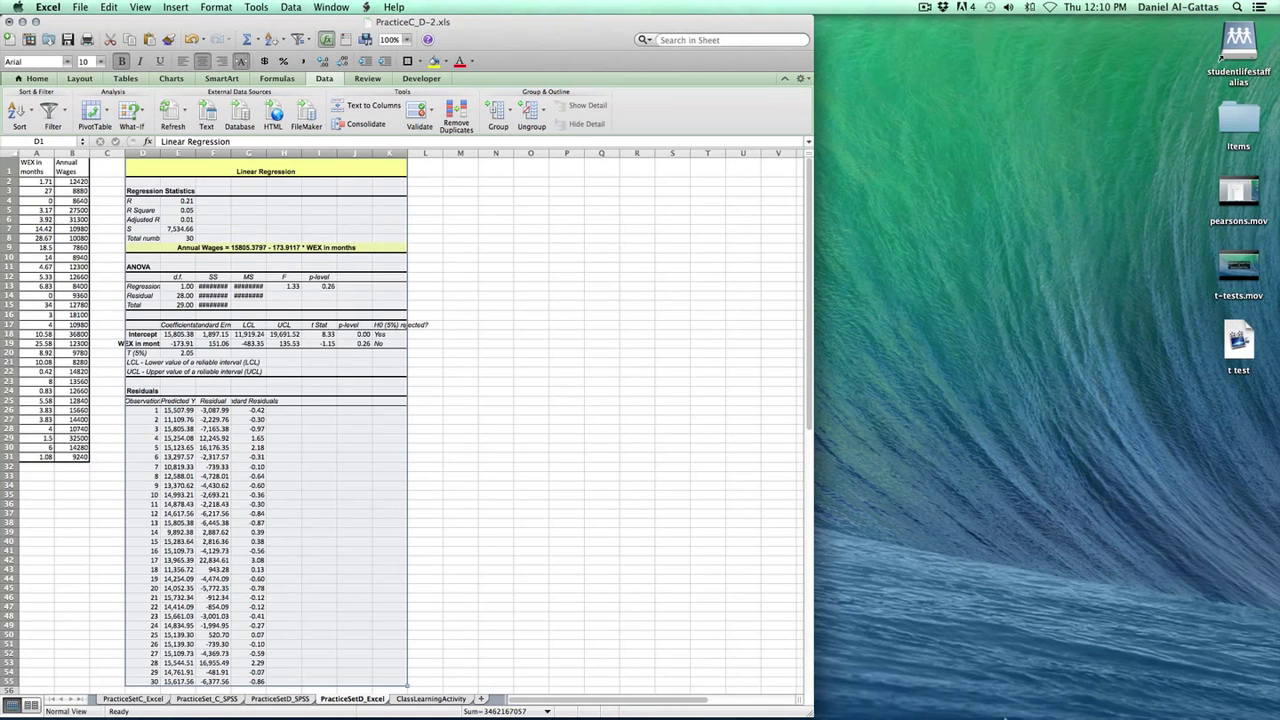
- Paste the copied scatter chart at cell M1
mouse_move(1000, 708)
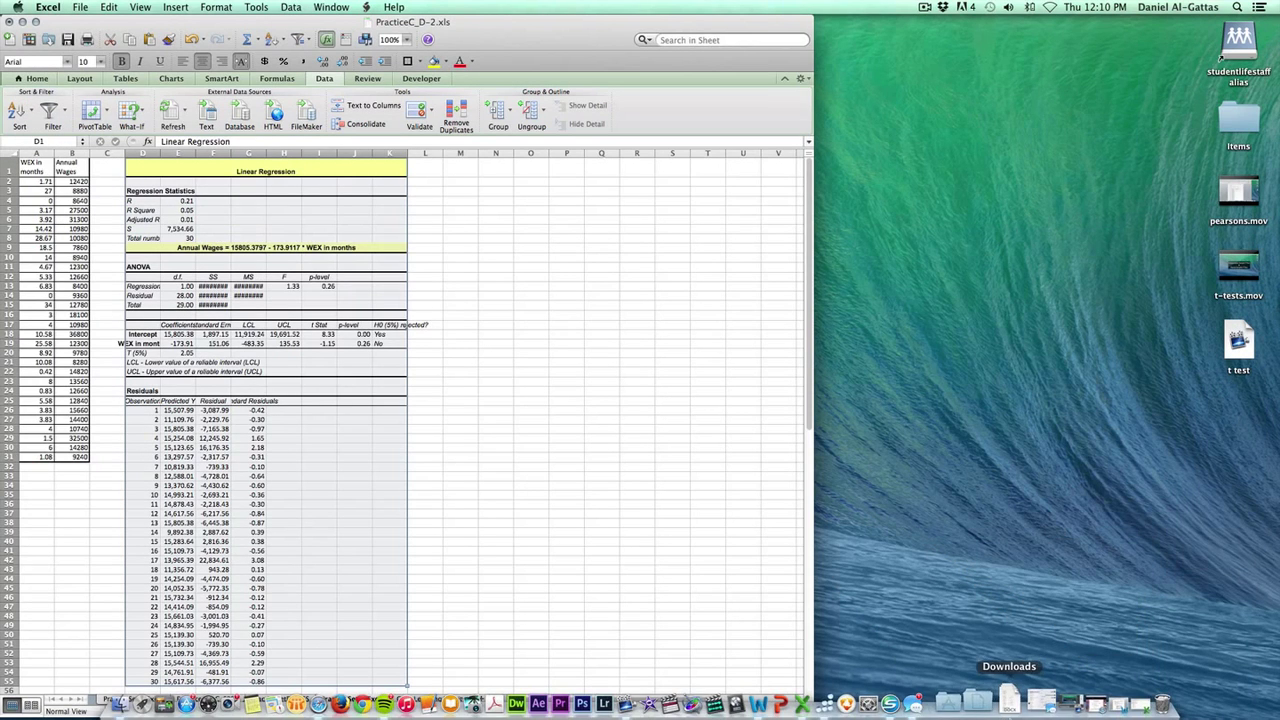
right_click(461, 168)
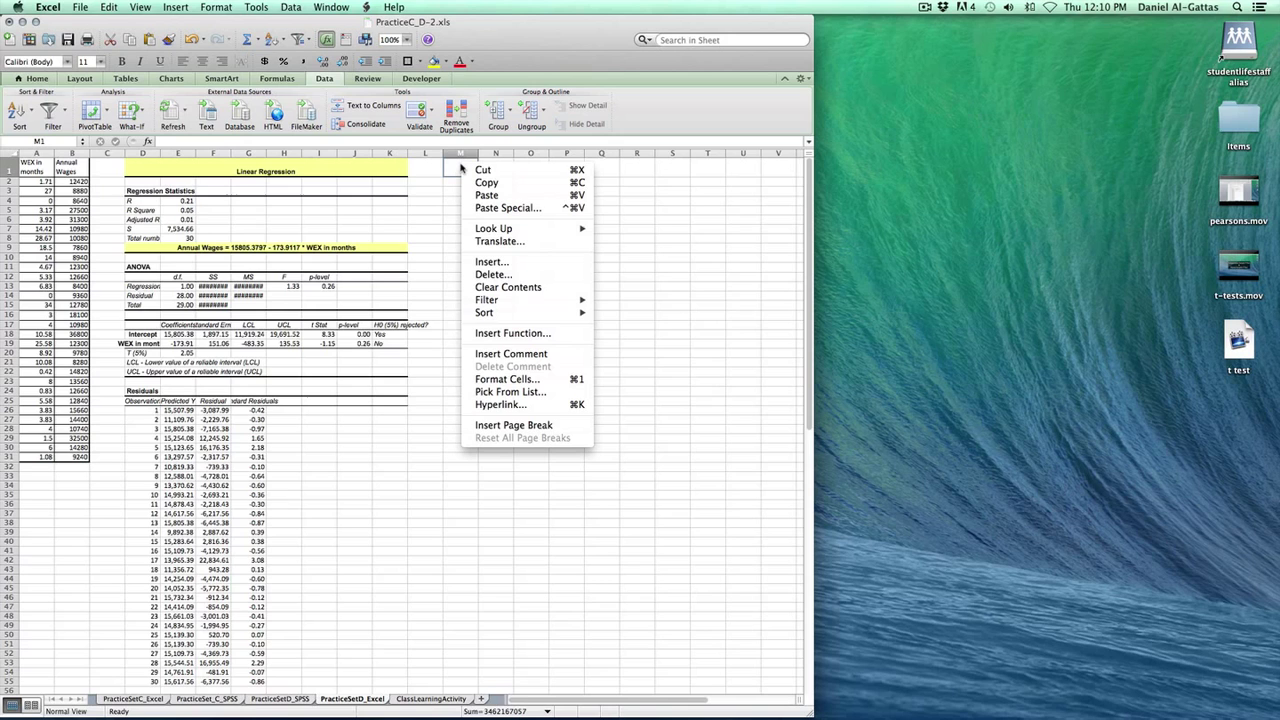
click(502, 195)
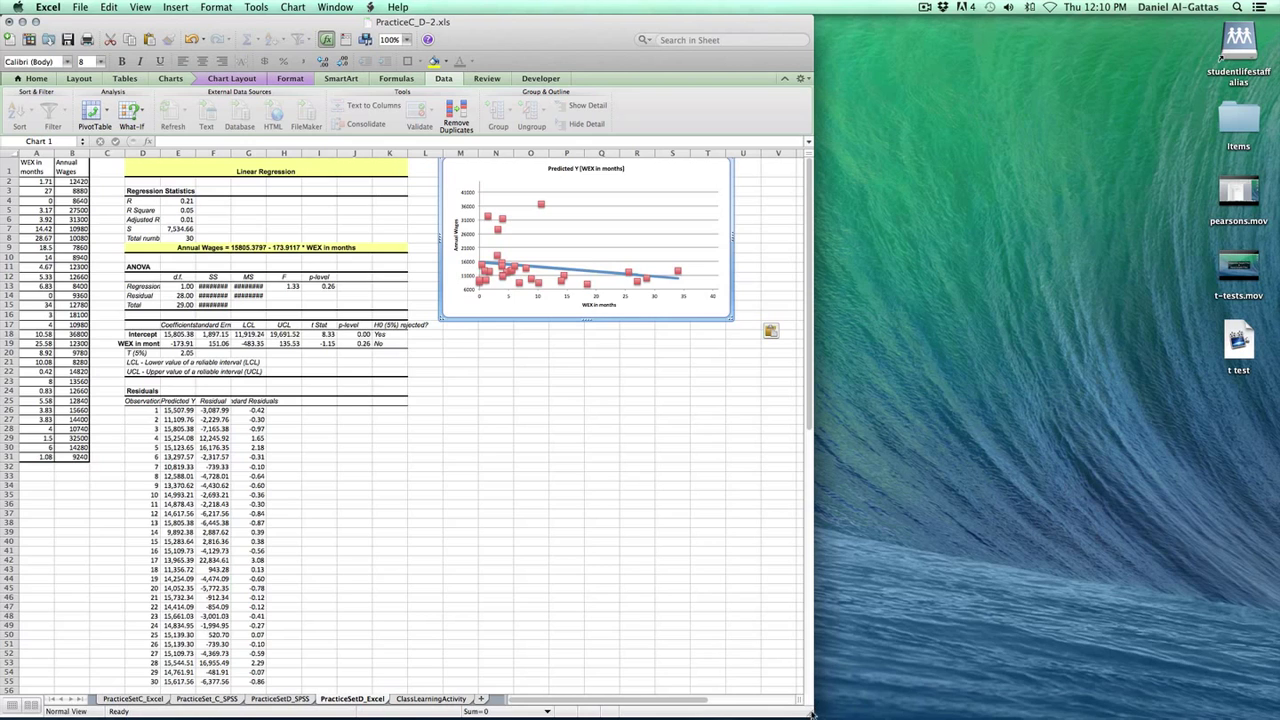
- Maximize the window, enlarge the chart, widen columns D and K, then bring up the Word guide
drag(812, 714, 1276, 716)
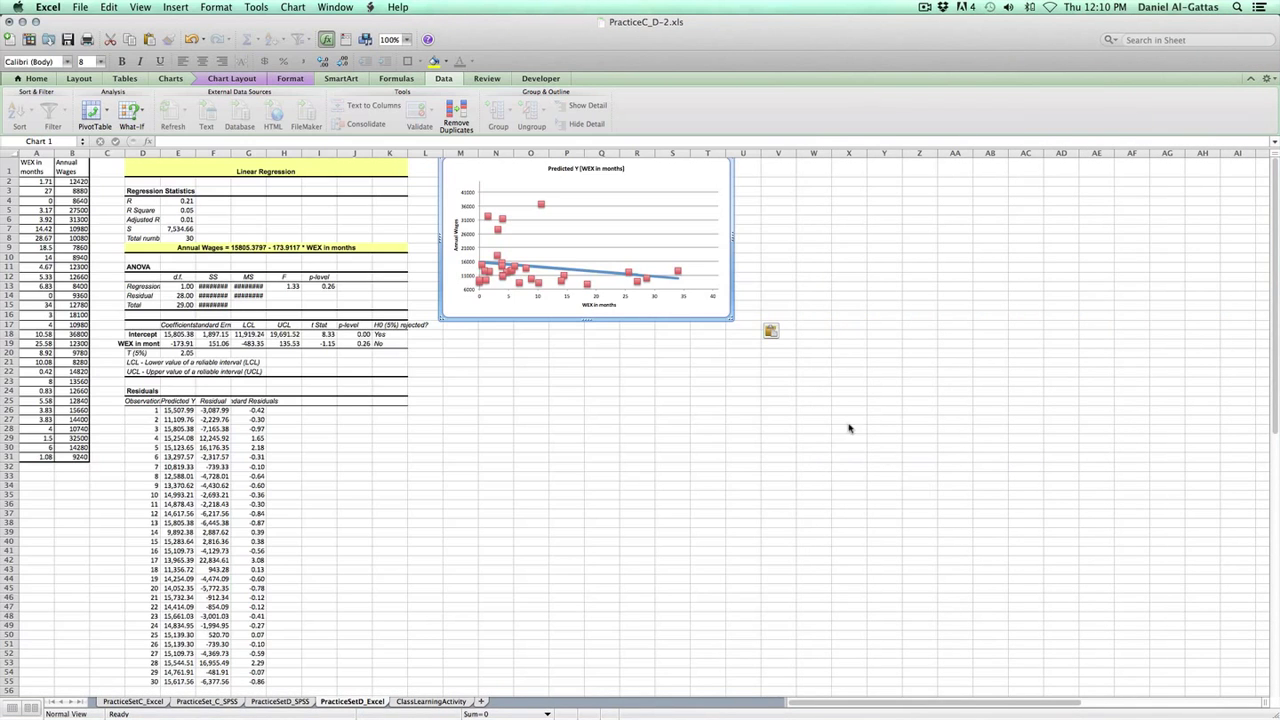
drag(732, 321, 970, 549)
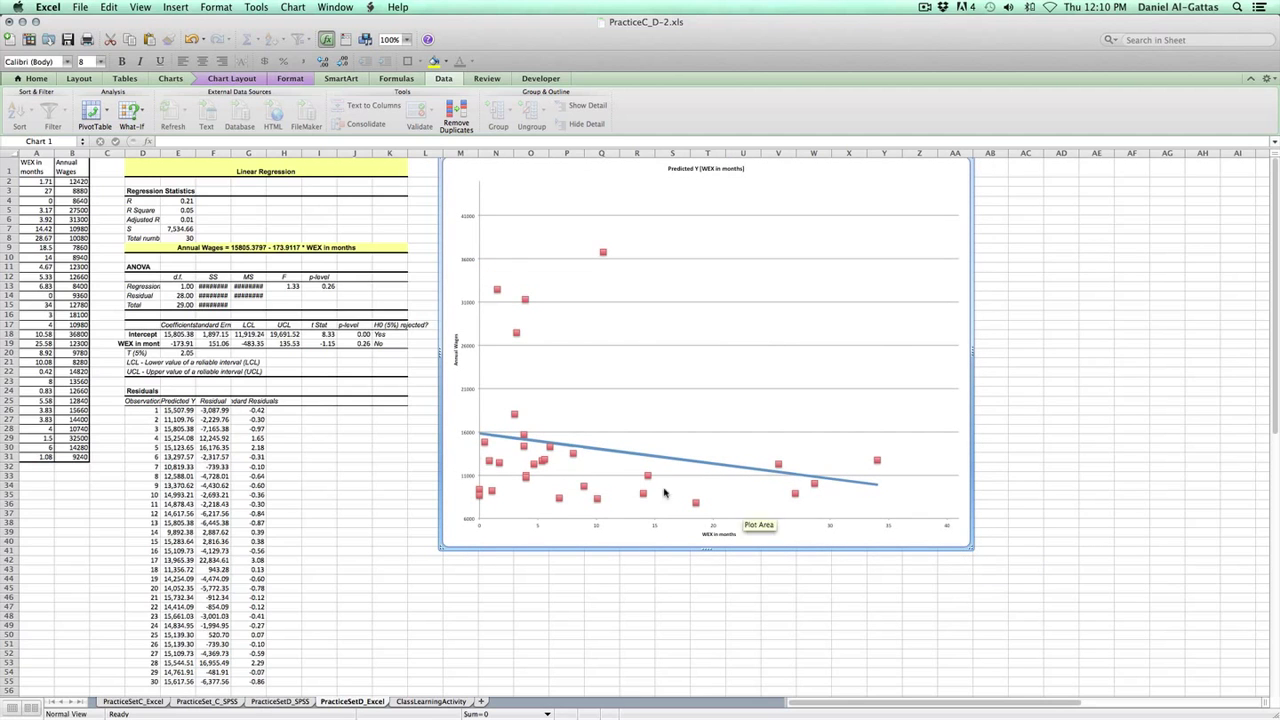
drag(160, 156, 398, 160)
drag(540, 157, 566, 157)
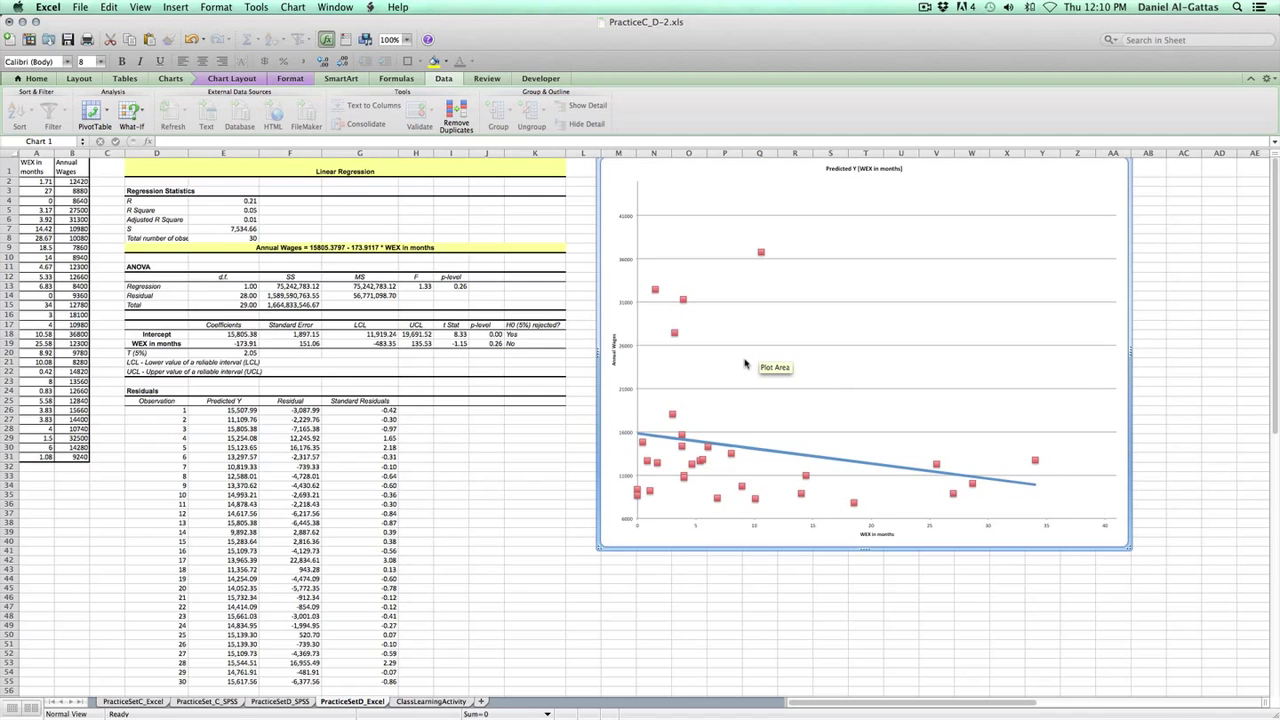
mouse_move(1075, 708)
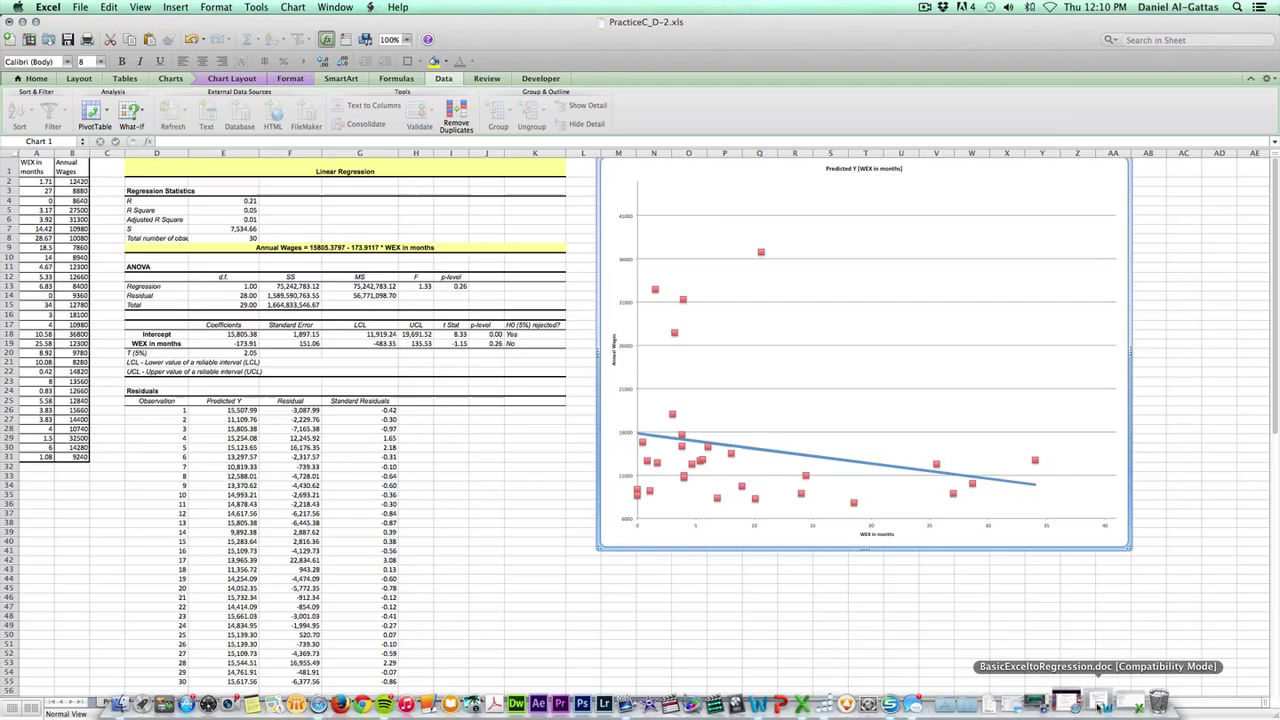
click(1097, 703)
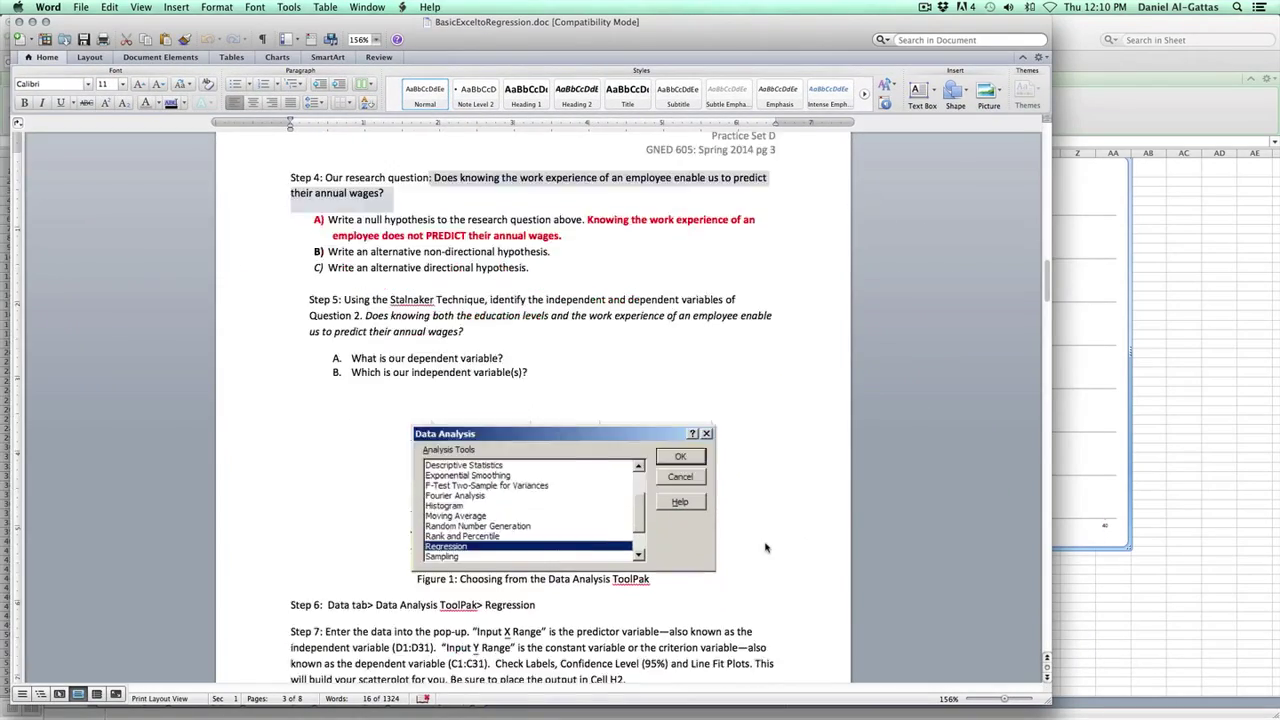
- Scroll the Word guide to Figure 8, the WEX in months Line Fit Plot, and return to Excel
scroll(766, 547, down, 20)
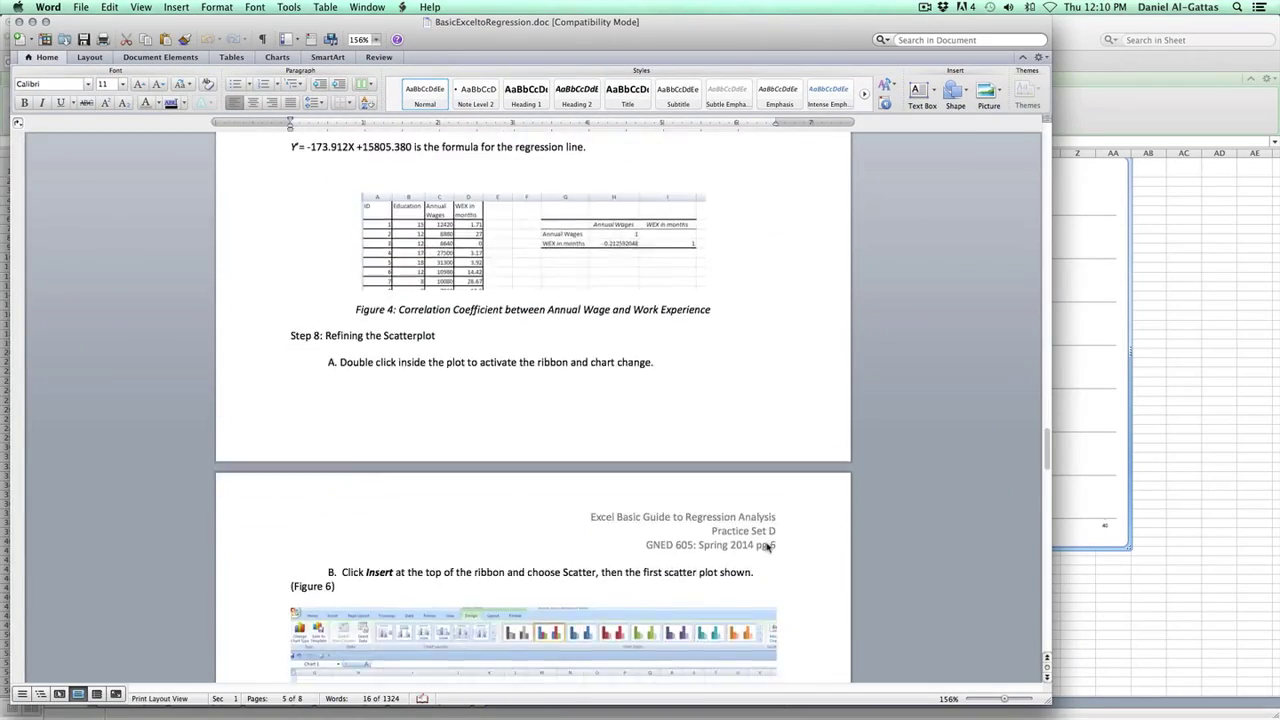
scroll(766, 547, down, 20)
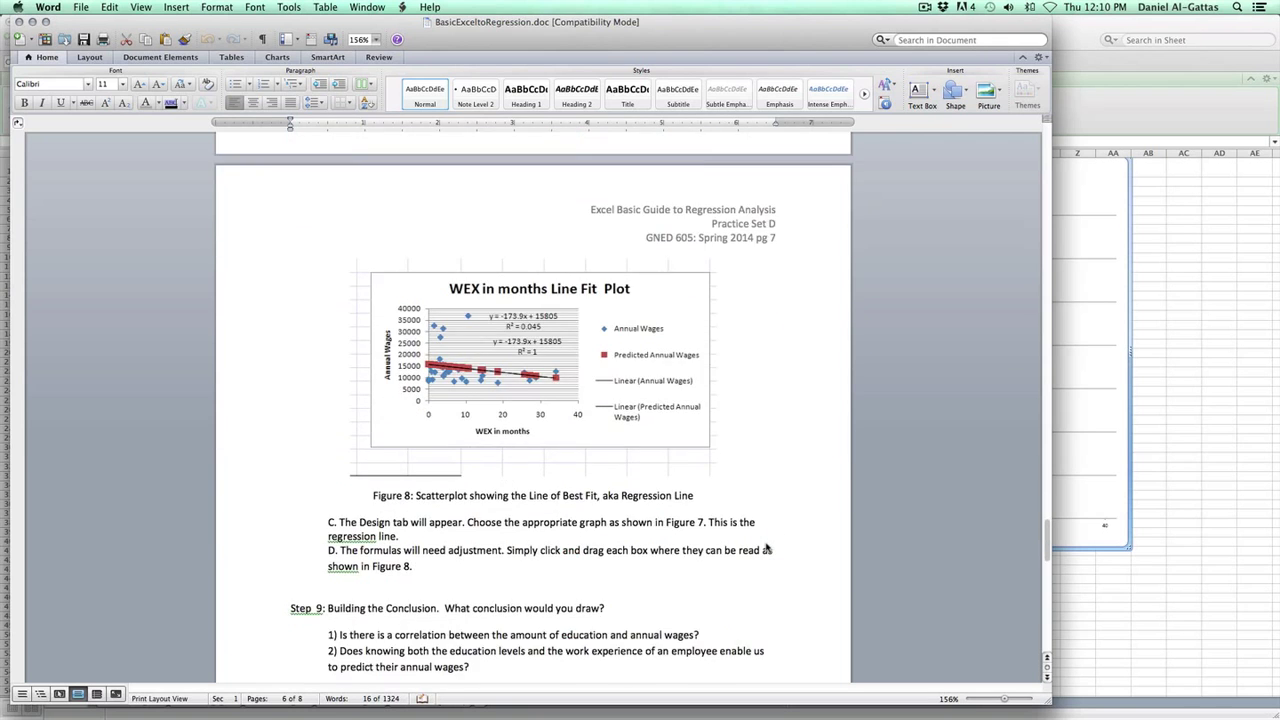
scroll(766, 549, down, 4)
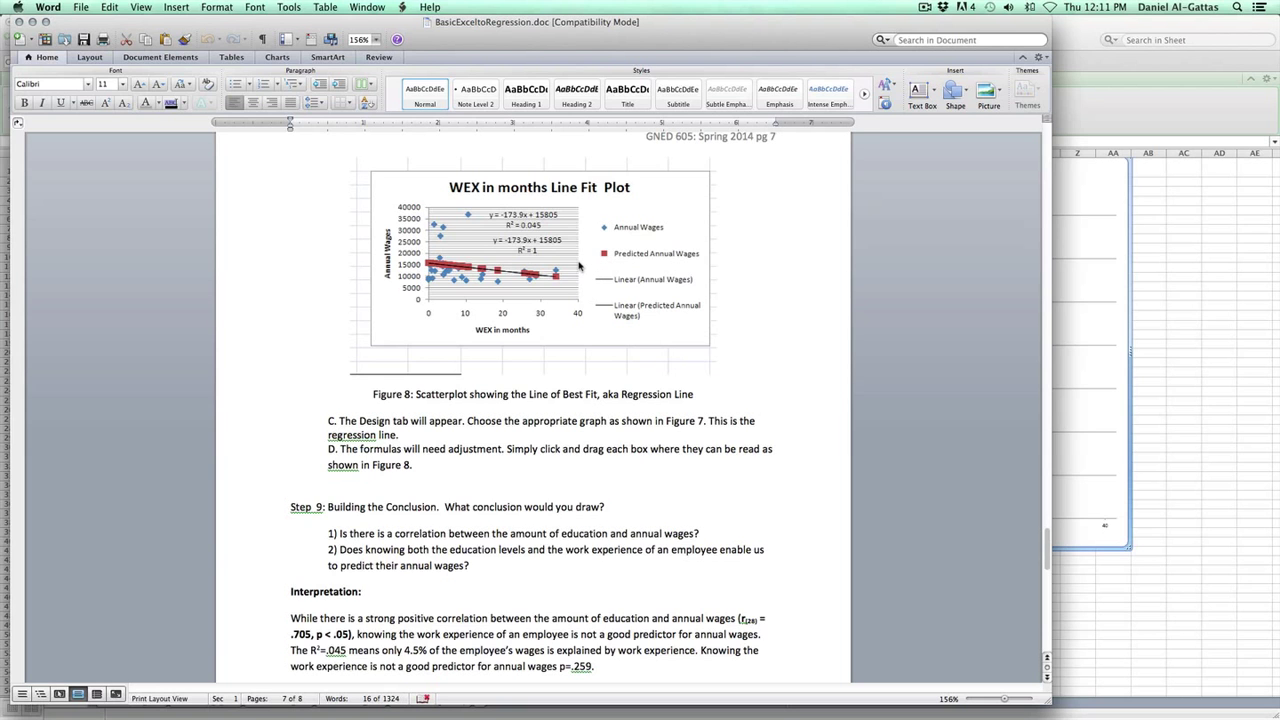
key(super+Tab)
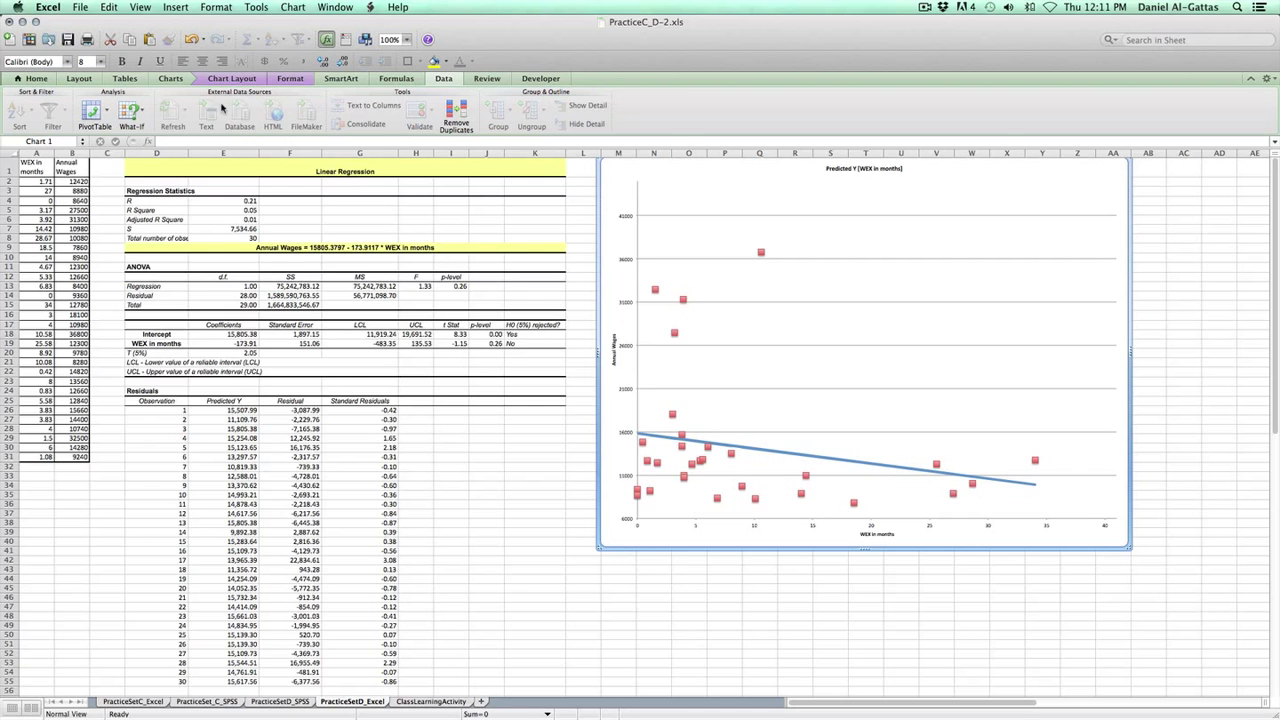
- Select Series "Predicted Y" from the Chart Layout Current Selection list
click(172, 79)
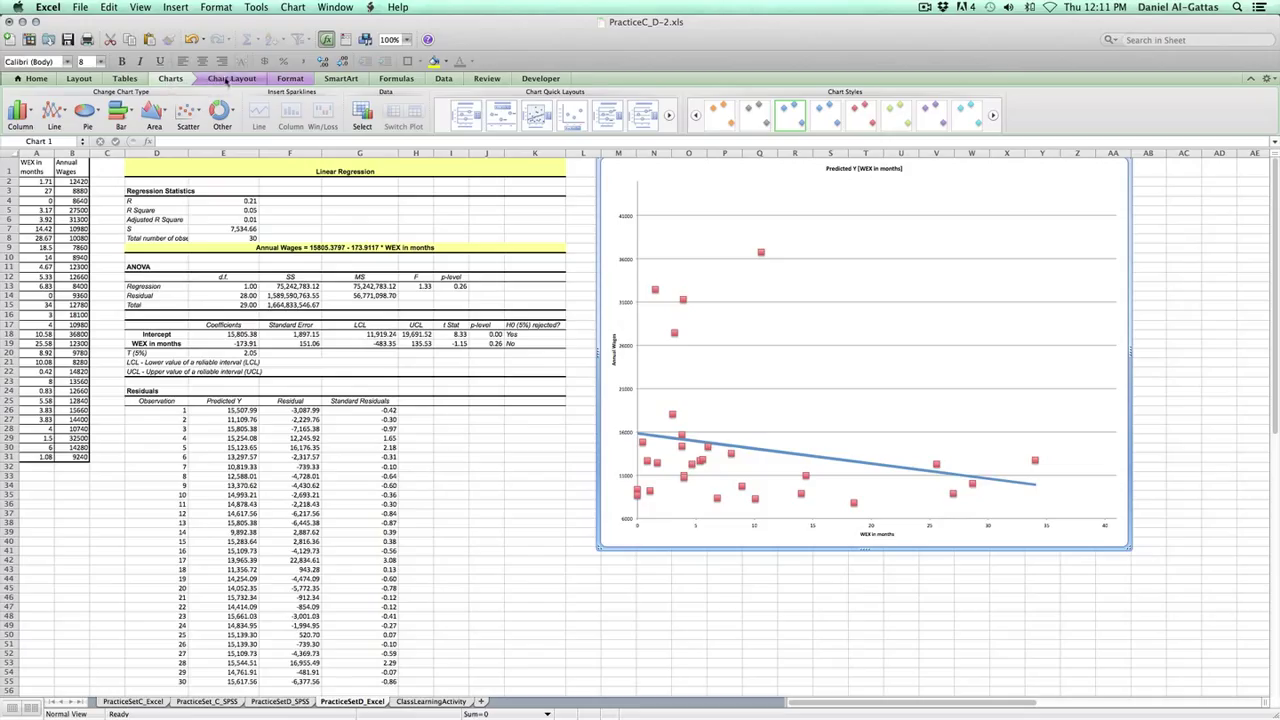
click(232, 79)
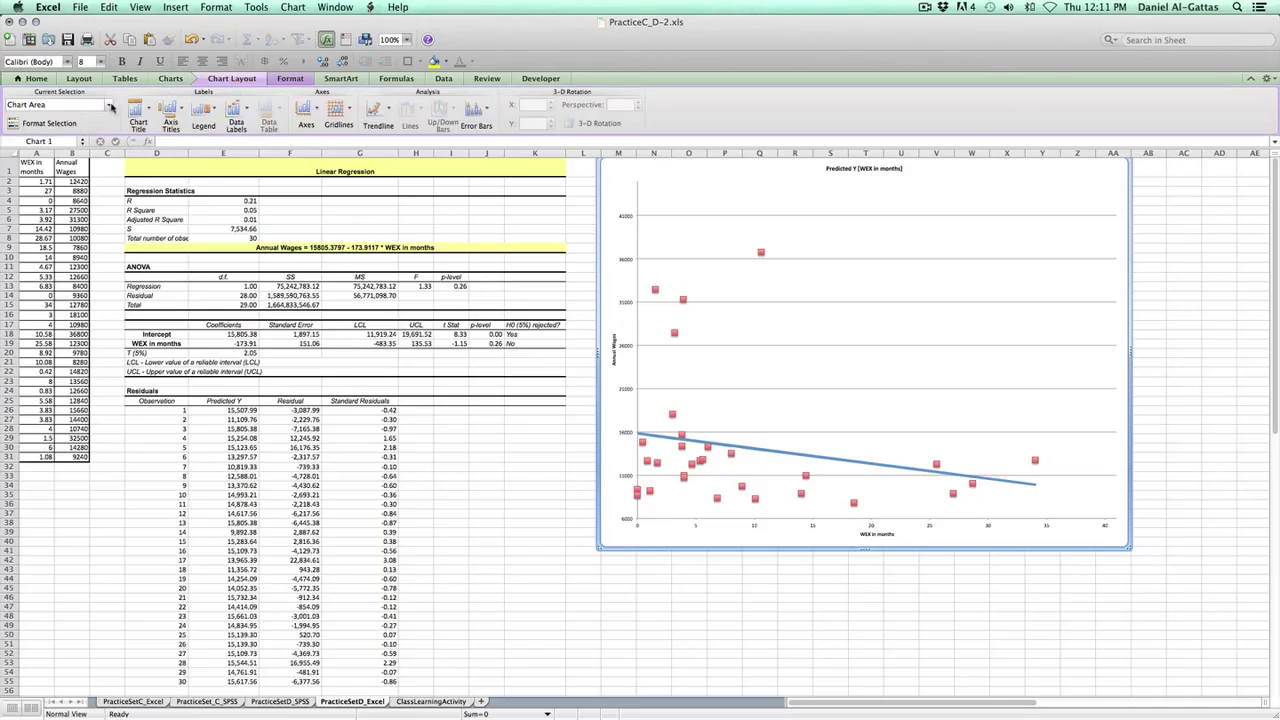
click(110, 106)
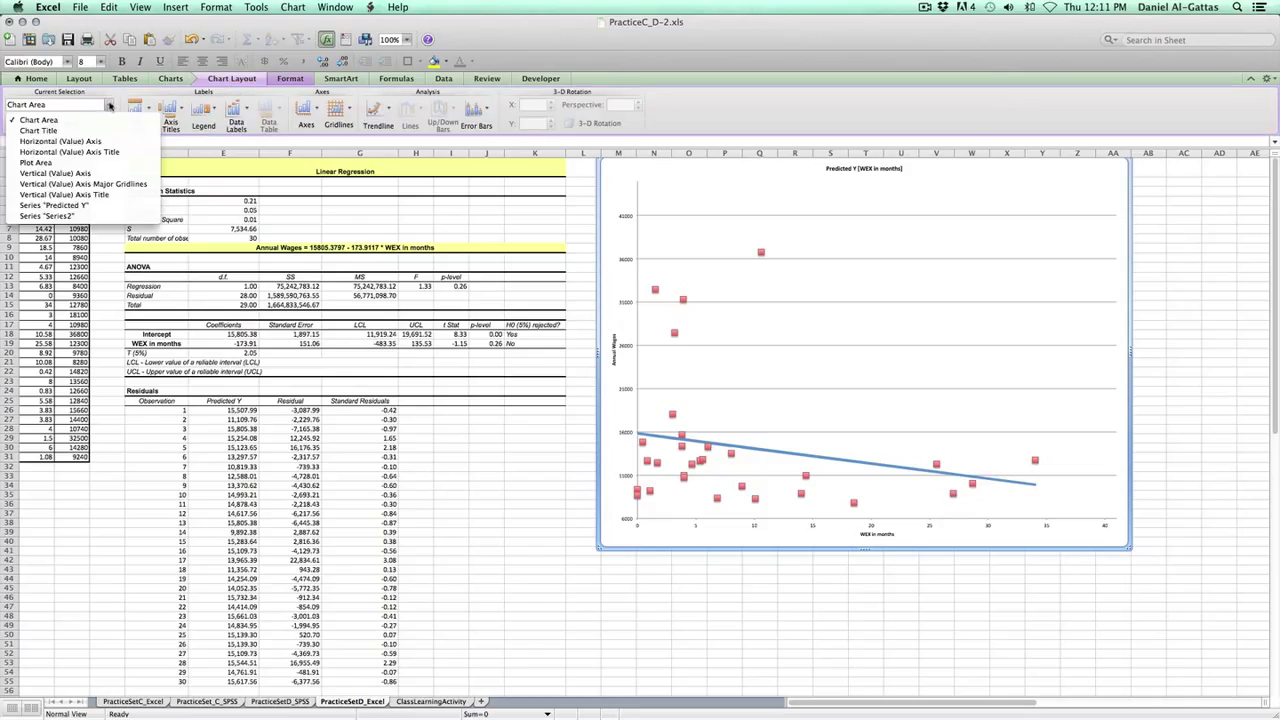
click(103, 207)
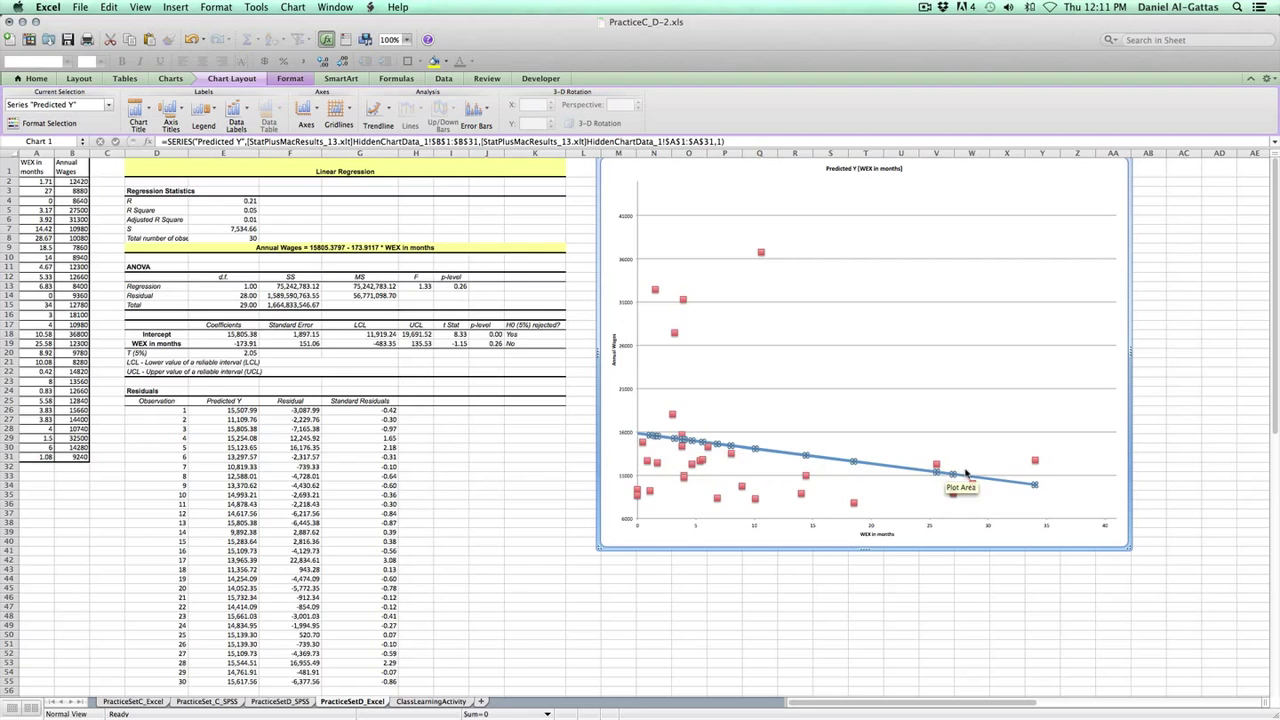
mouse_move(1008, 488)
mouse_move(742, 452)
- Change the Predicted Y series to a Marked Scatter, markers only
click(171, 79)
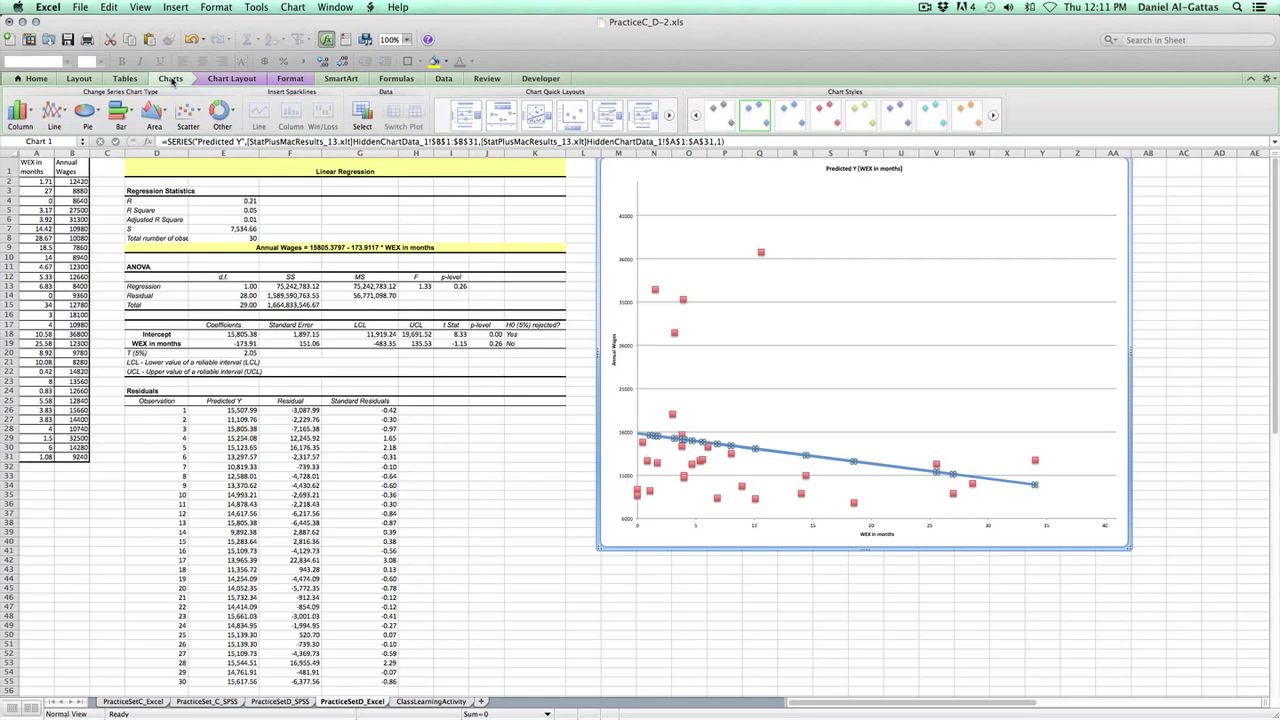
click(186, 113)
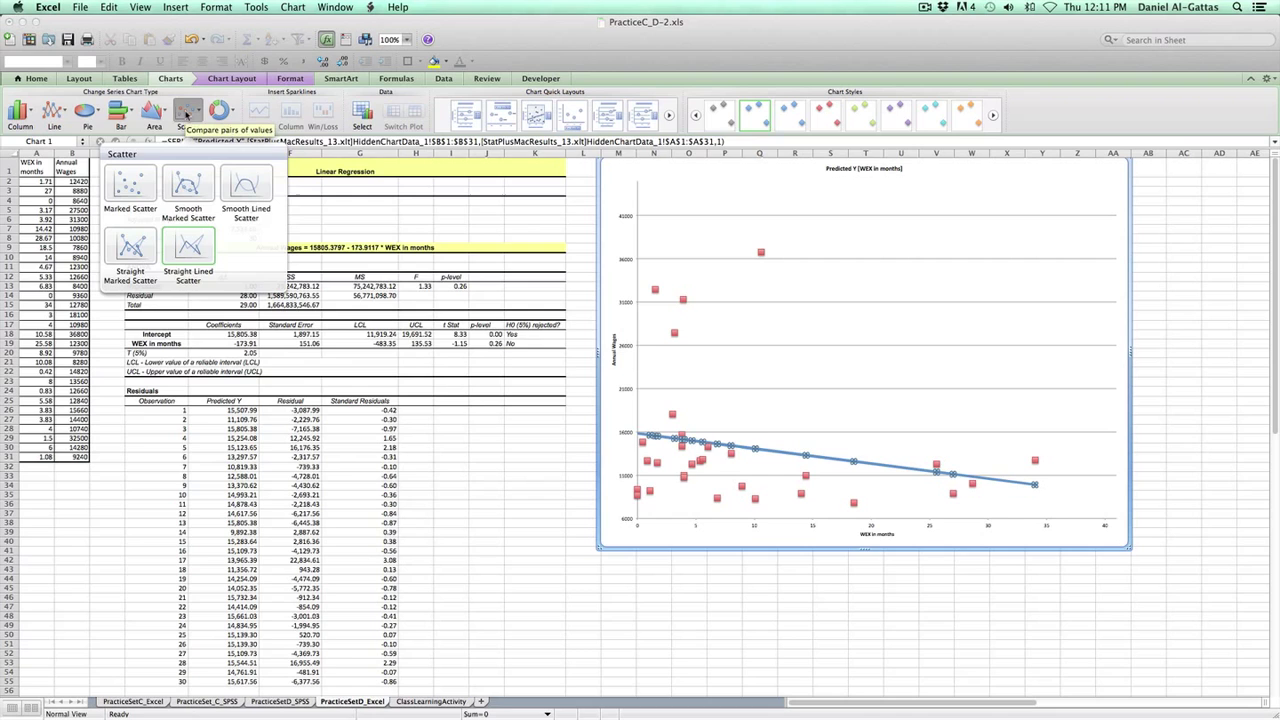
click(131, 185)
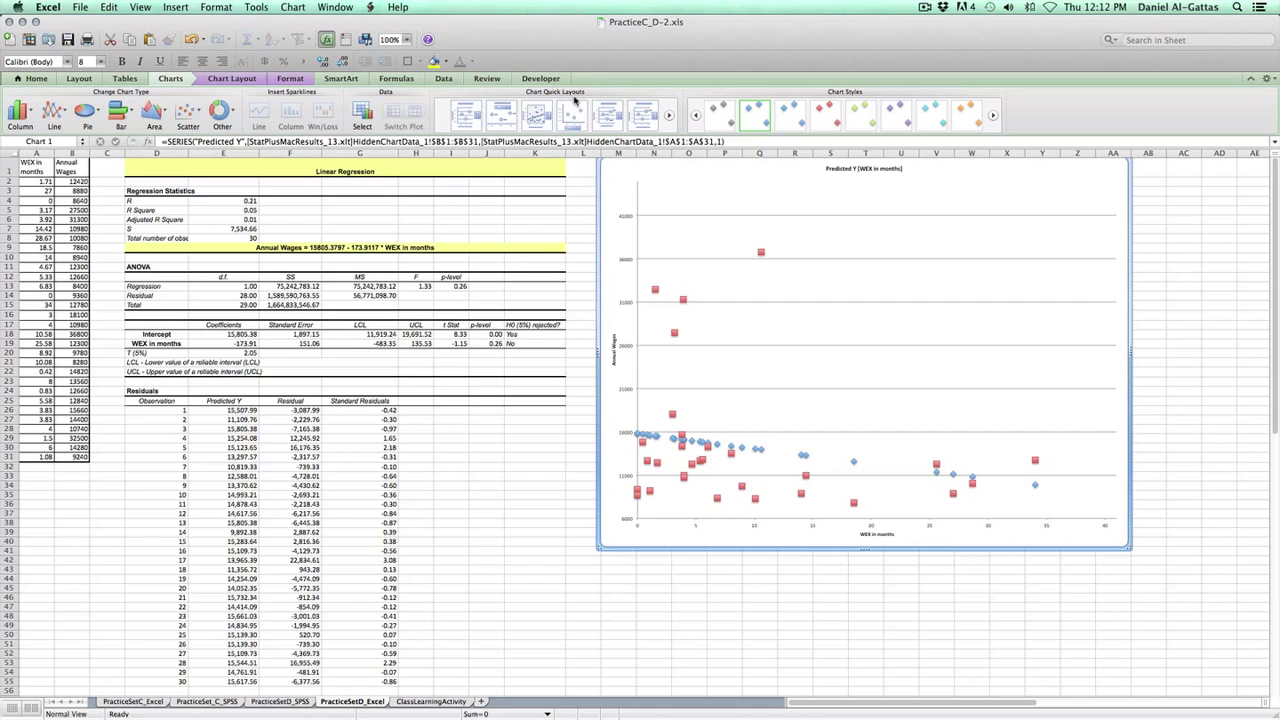
- Apply Chart Quick Layout 9 for linear trendlines, equation and R² labels, and a legend
click(669, 116)
click(669, 116)
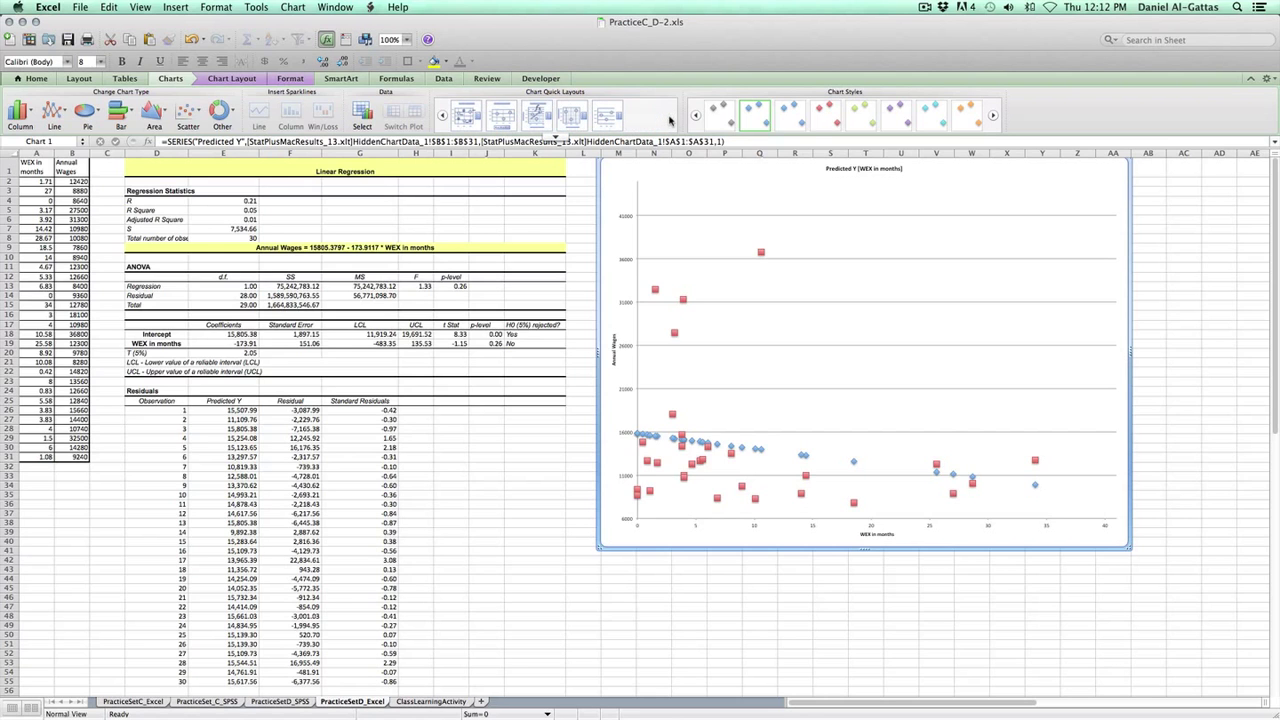
click(538, 118)
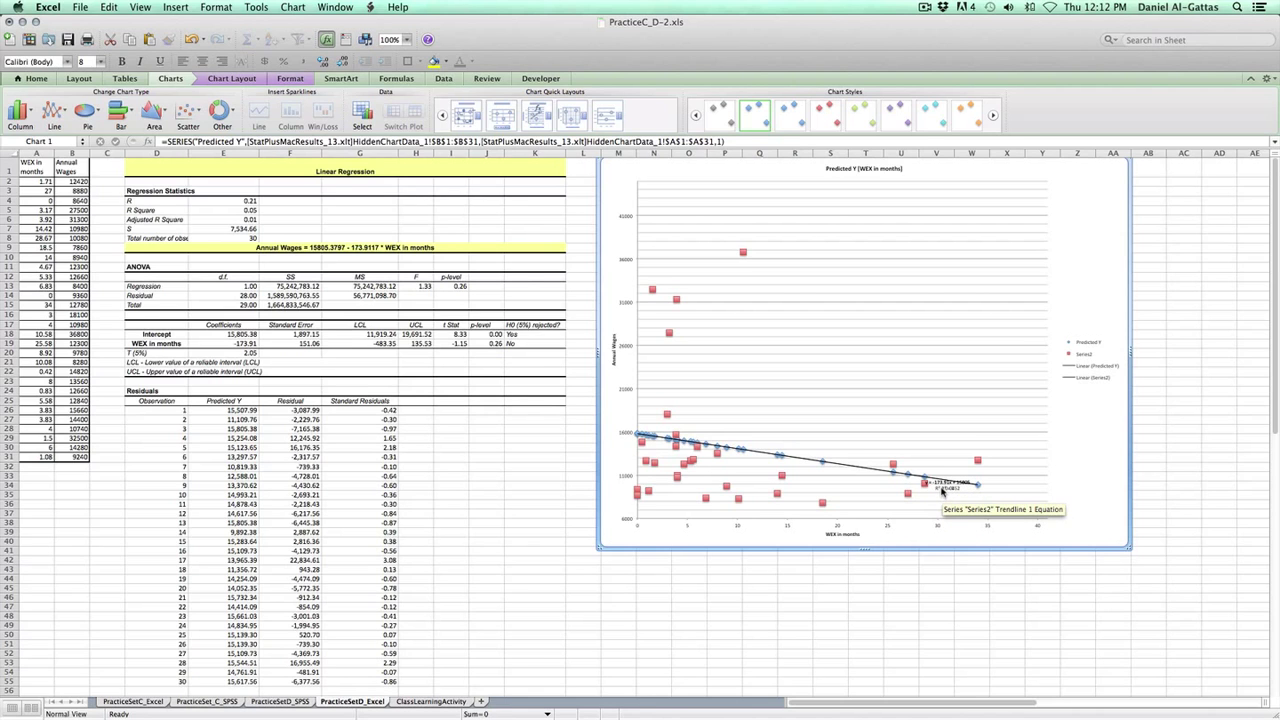
- Stack both trendline equation labels near the top of the plot, then switch to Word
drag(942, 488, 860, 240)
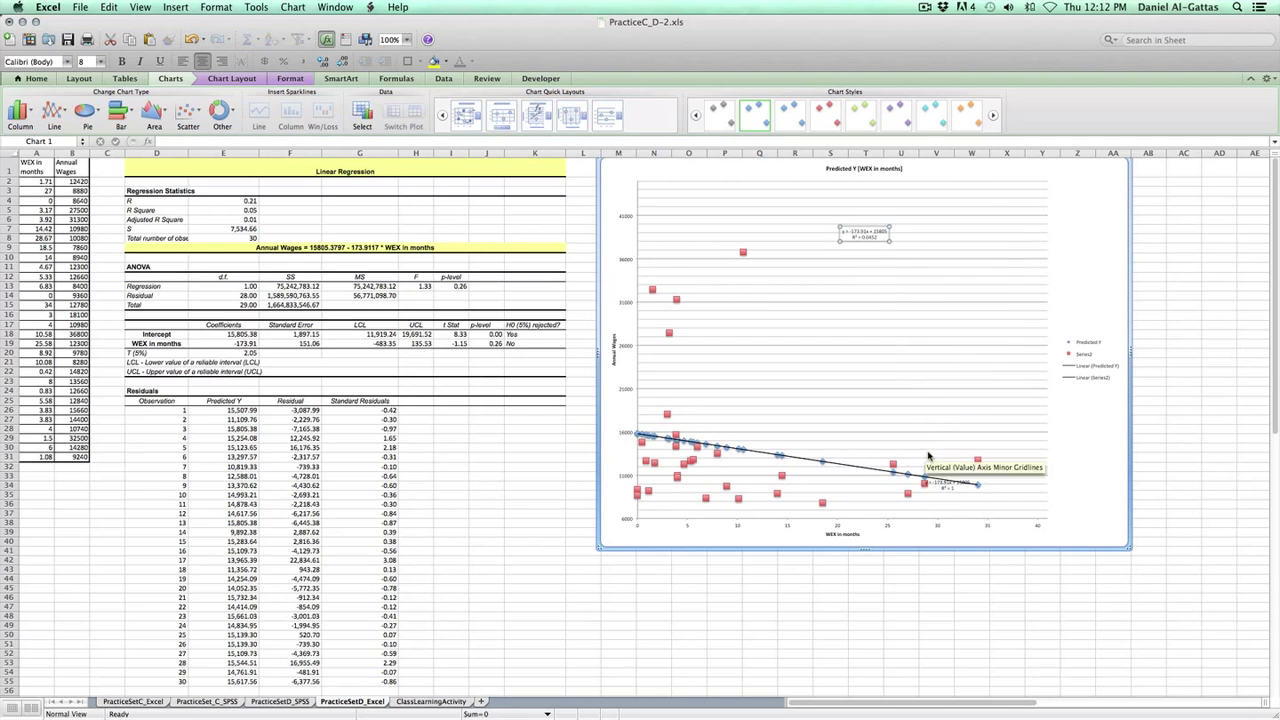
click(945, 487)
drag(945, 487, 863, 270)
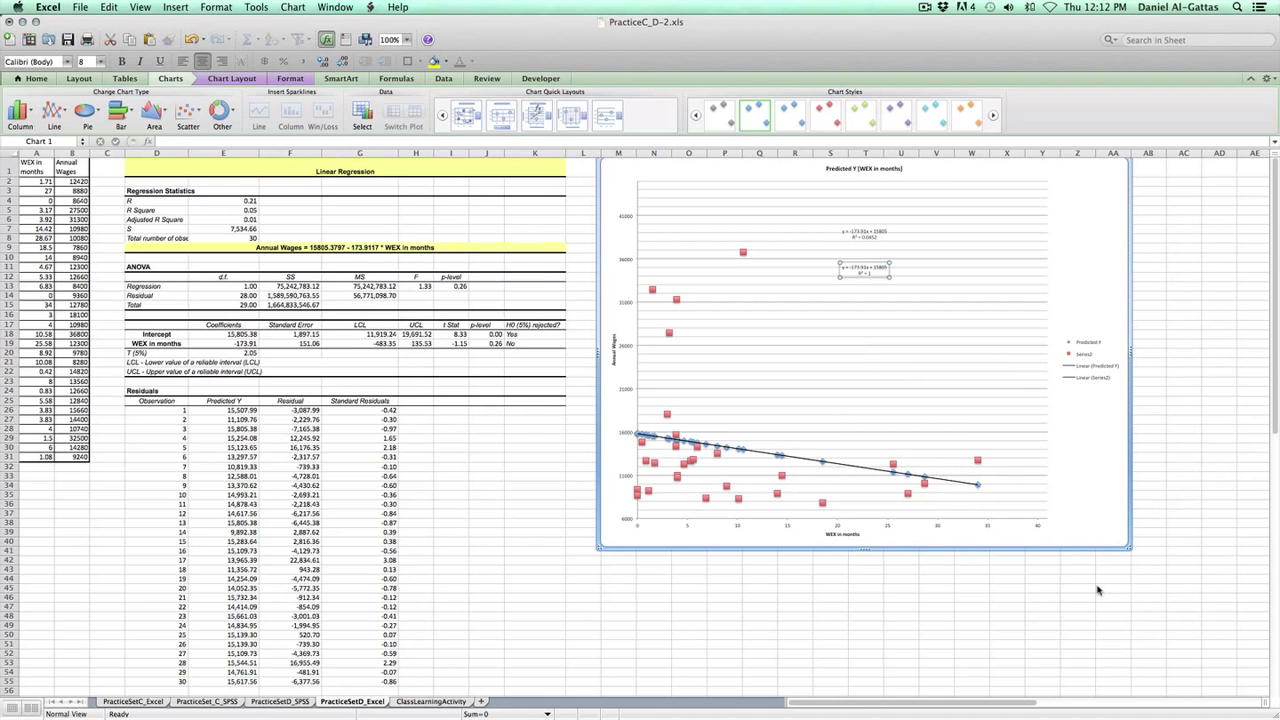
key(super+Tab)
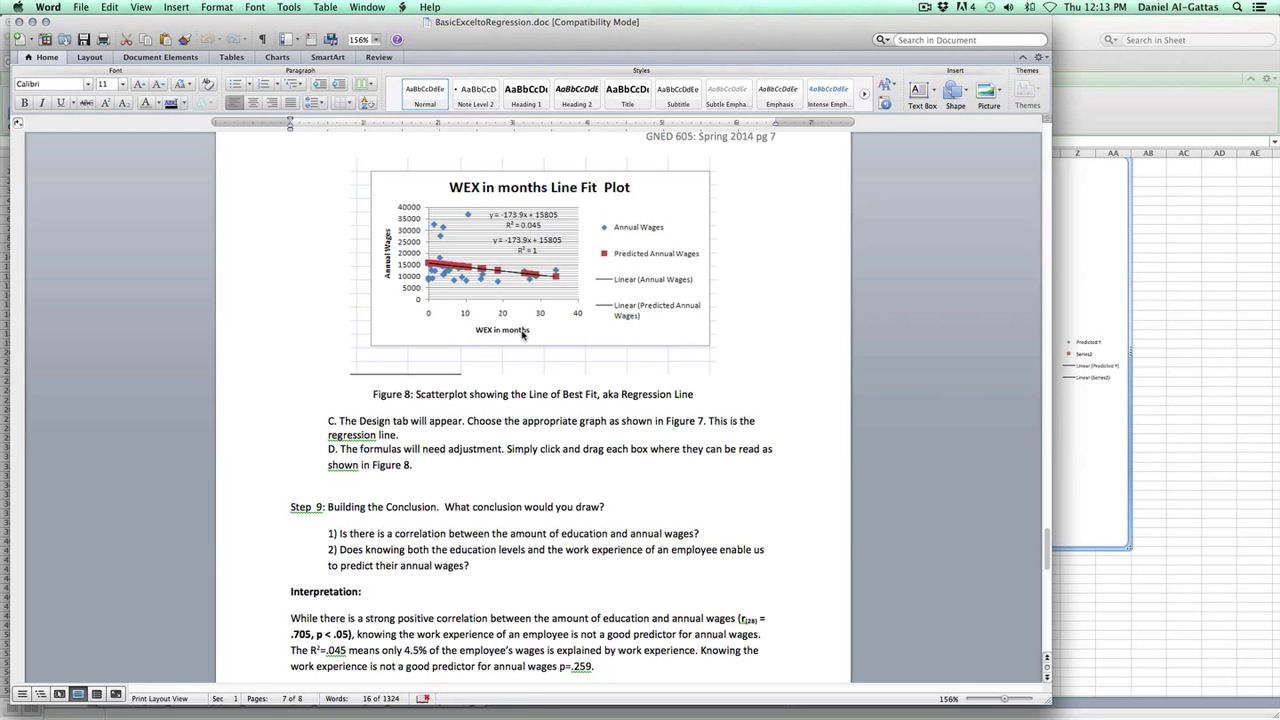
- Switch from the Word guide back to the Excel workbook with the line-fit chart
key(super+Tab)
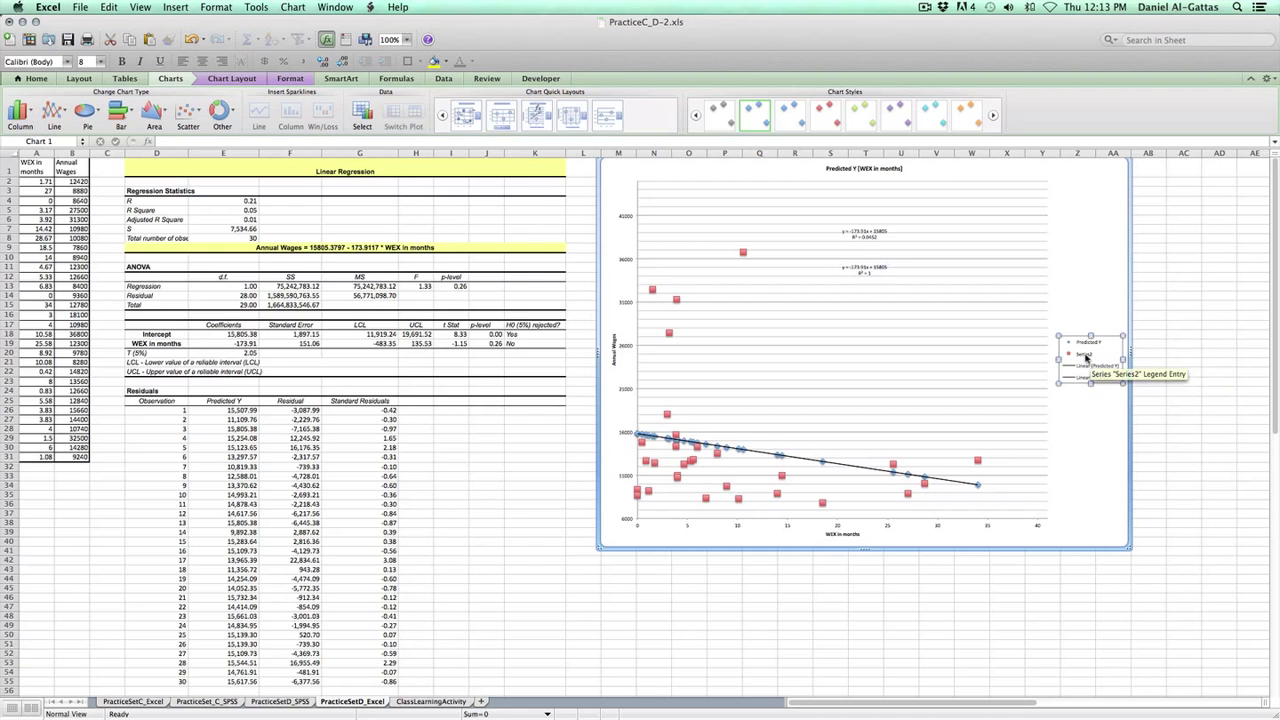
double_click(1087, 357)
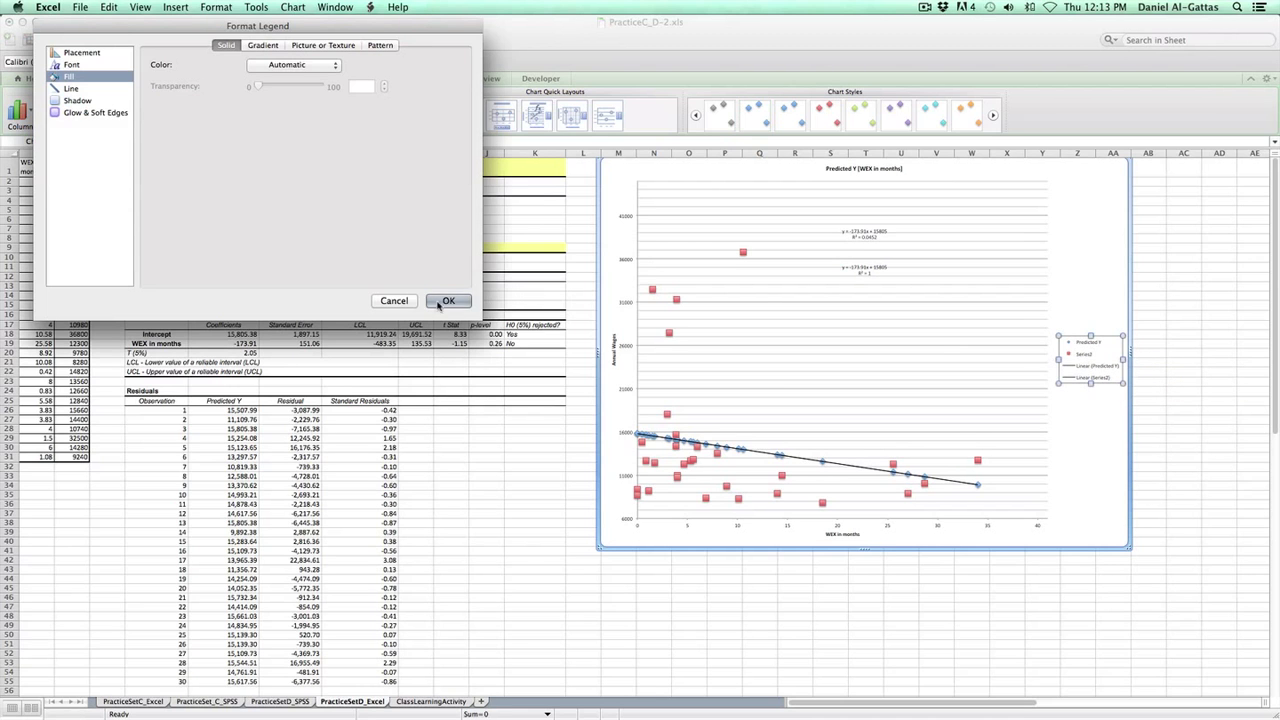
key(Escape)
click(1087, 357)
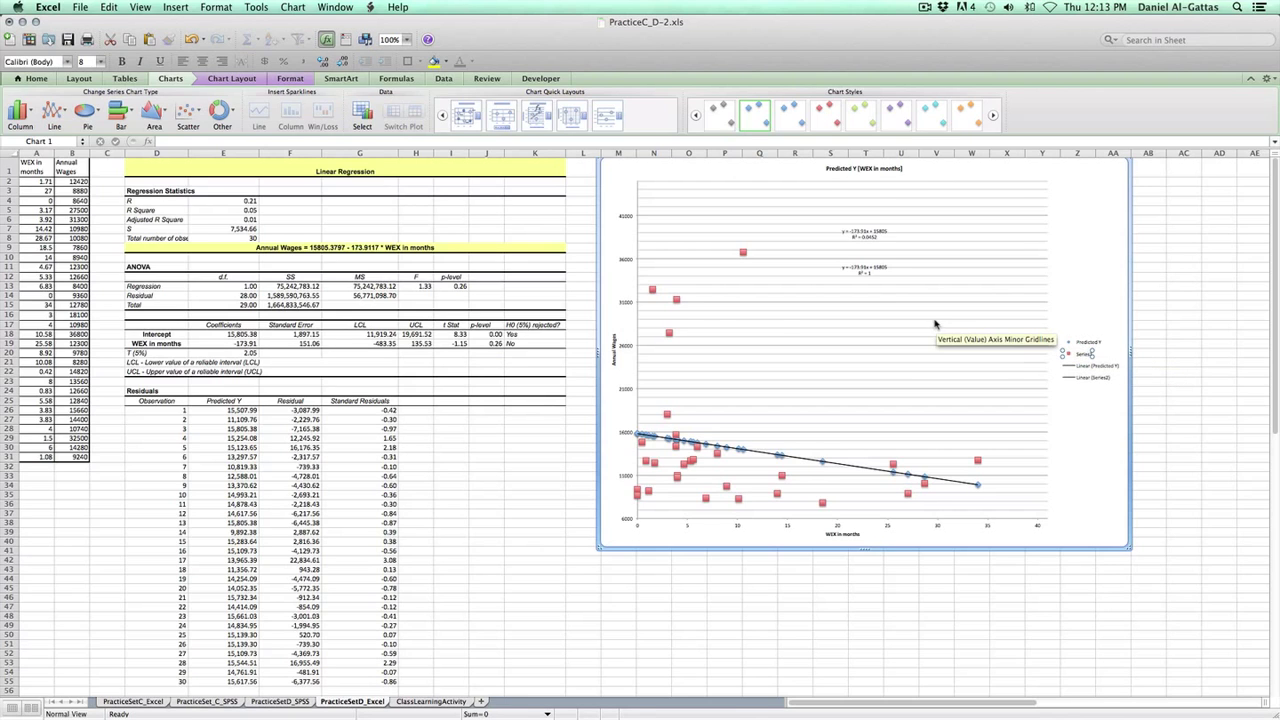
click(877, 172)
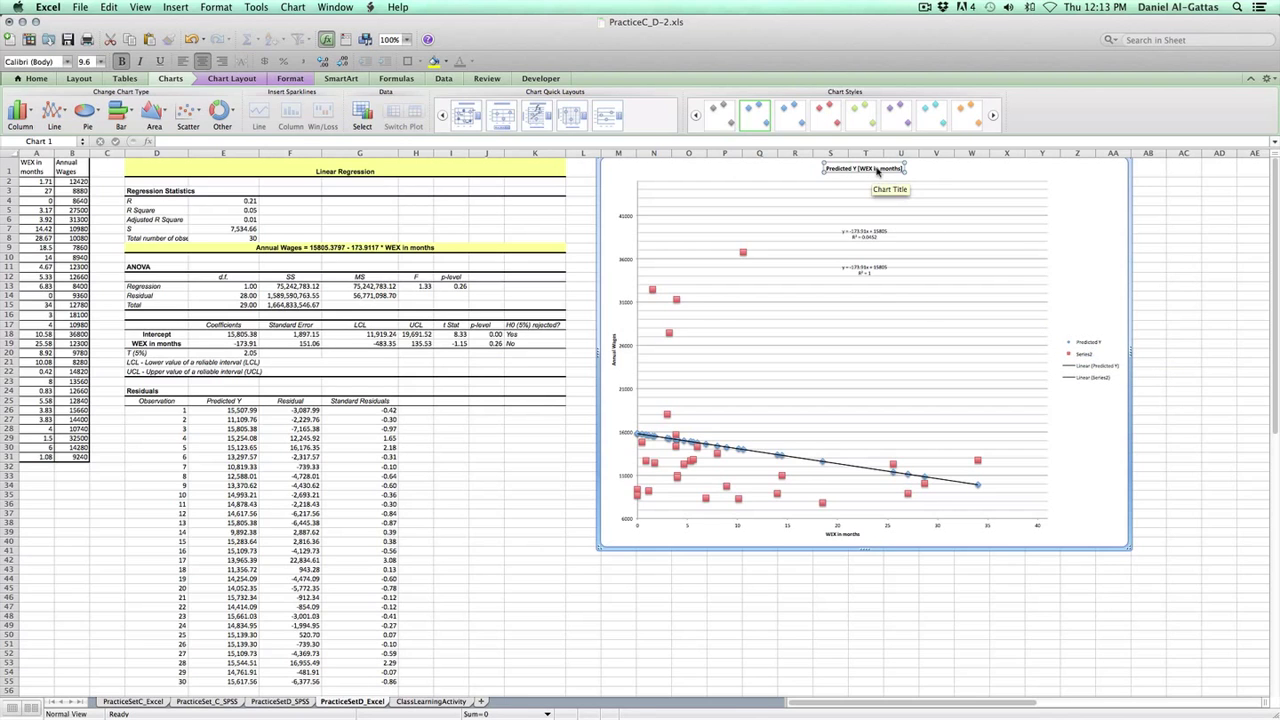
- Replace the chart title with 'WEX in months Line Fit Plot', checking the guide's wording
drag(826, 170, 893, 172)
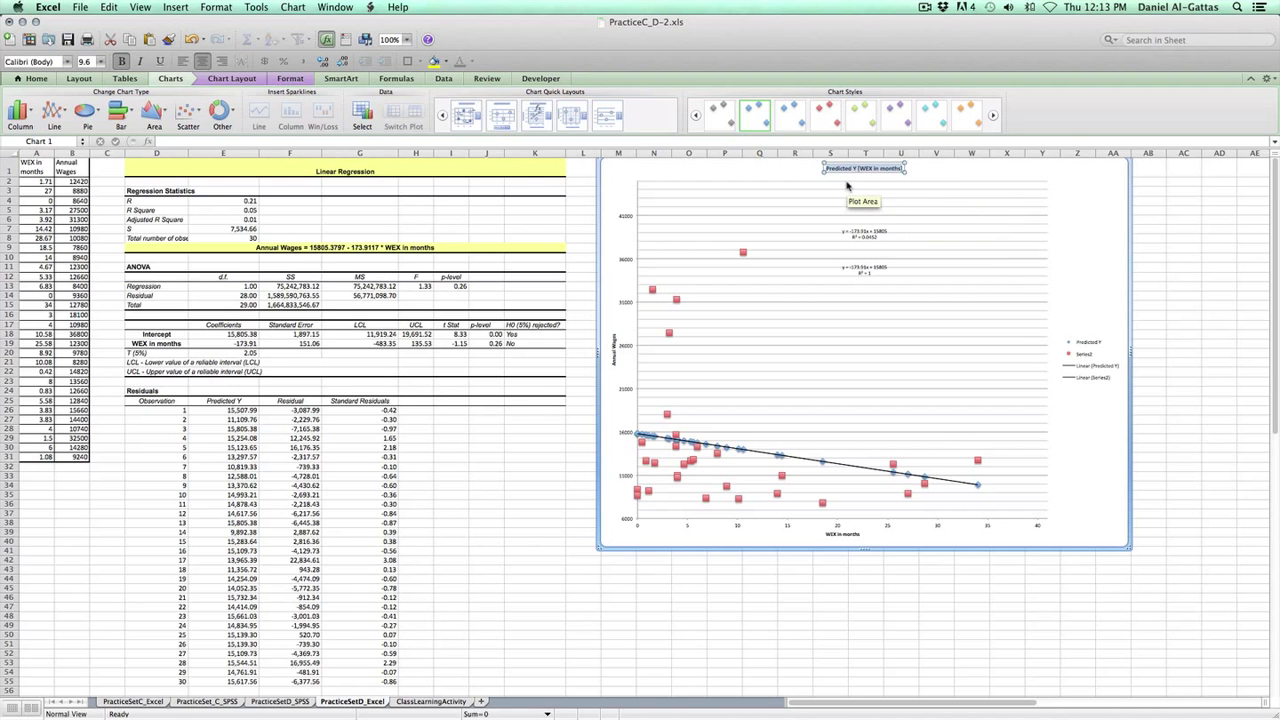
key(super+Tab)
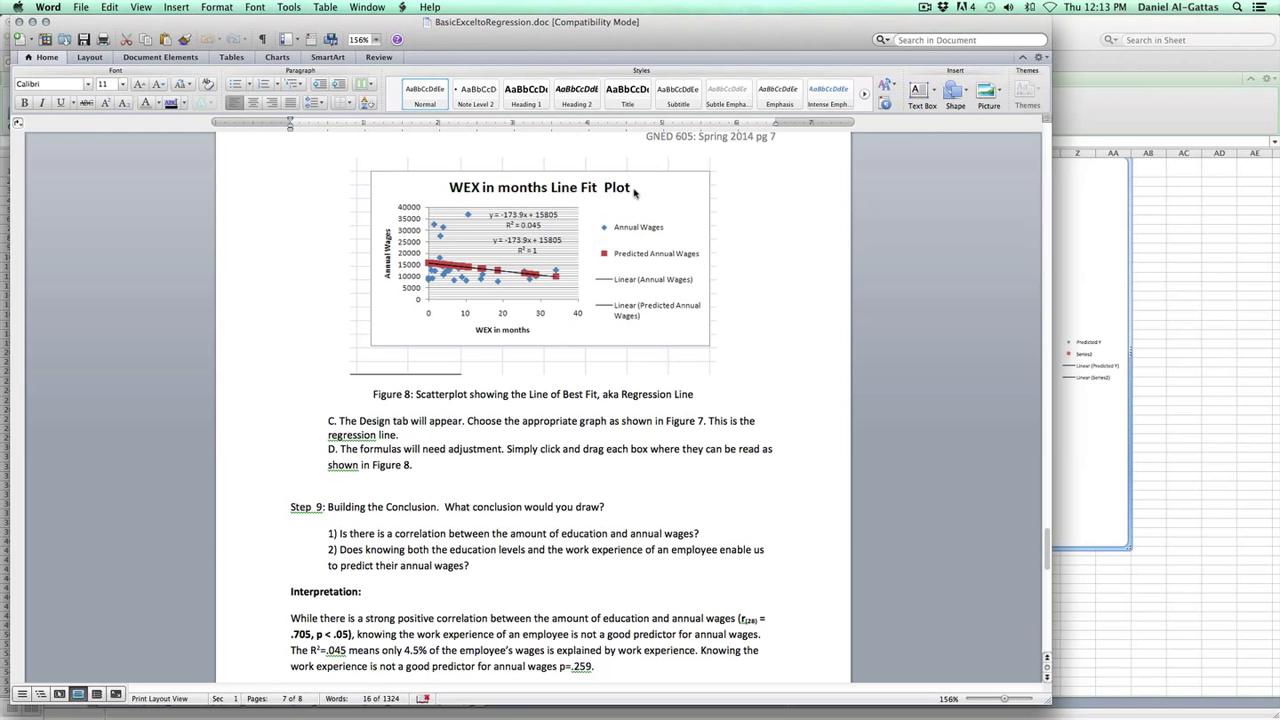
key(super+Tab)
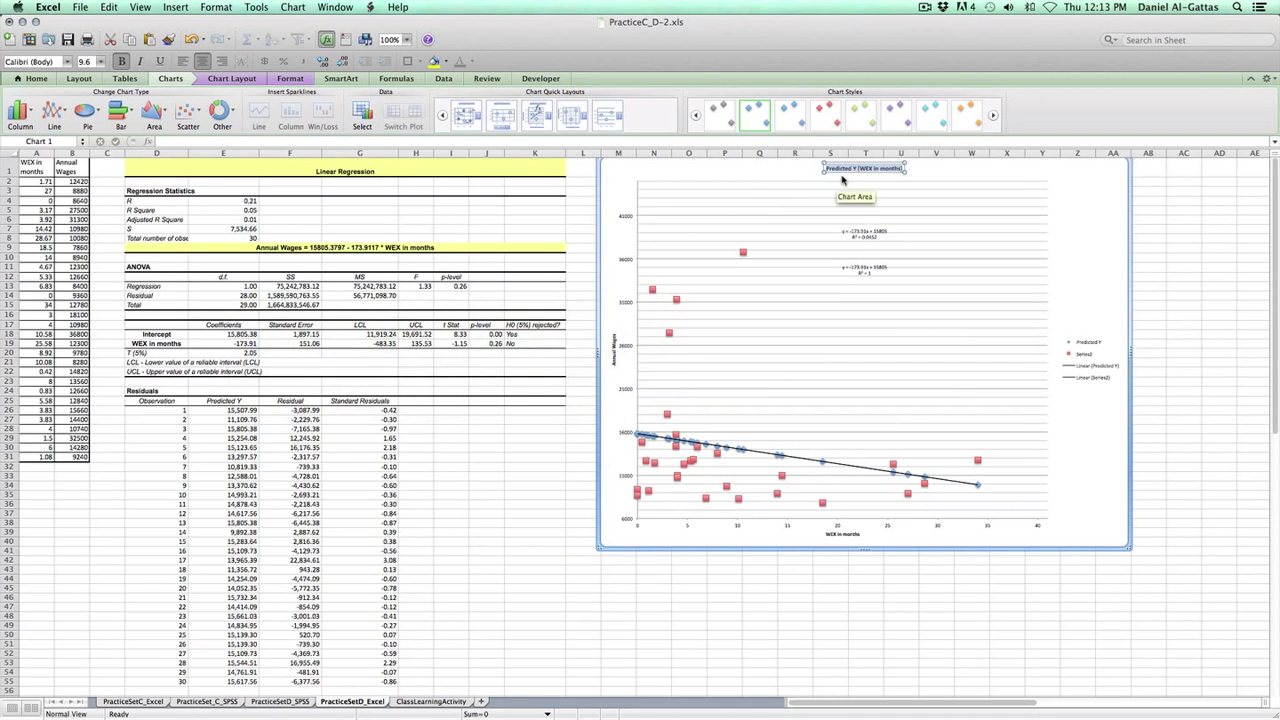
text(WEX)
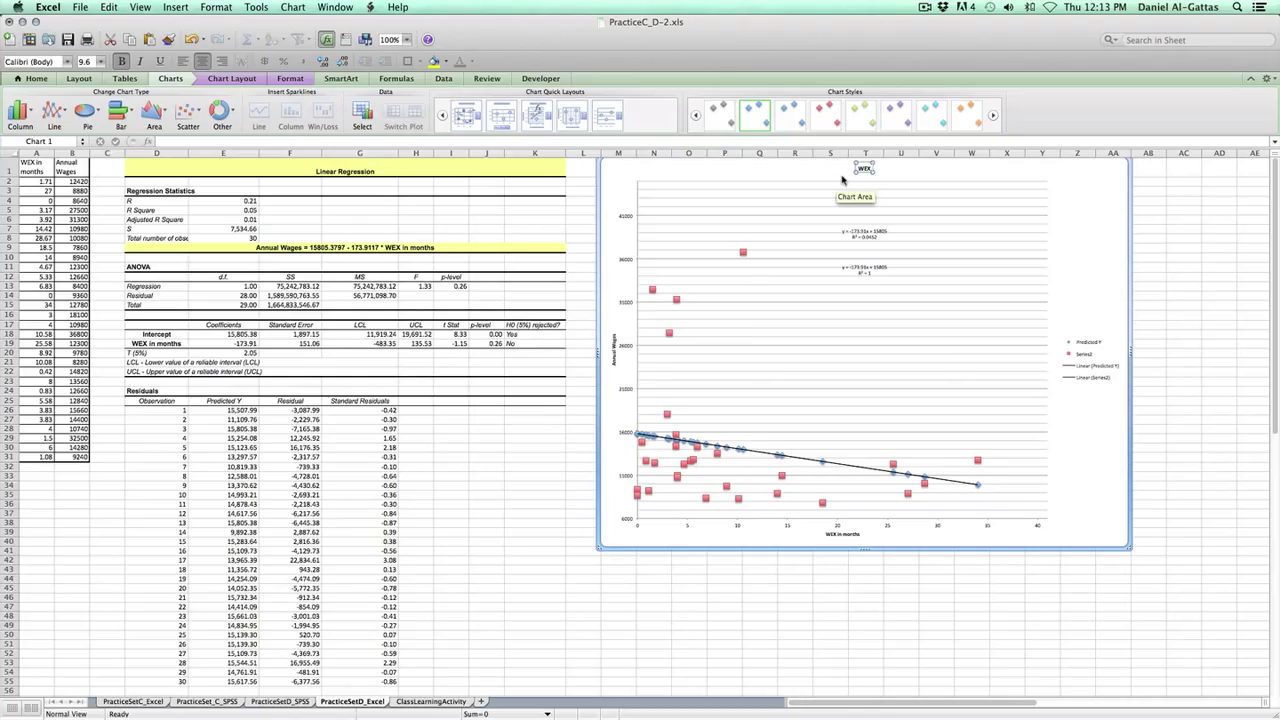
text( in months)
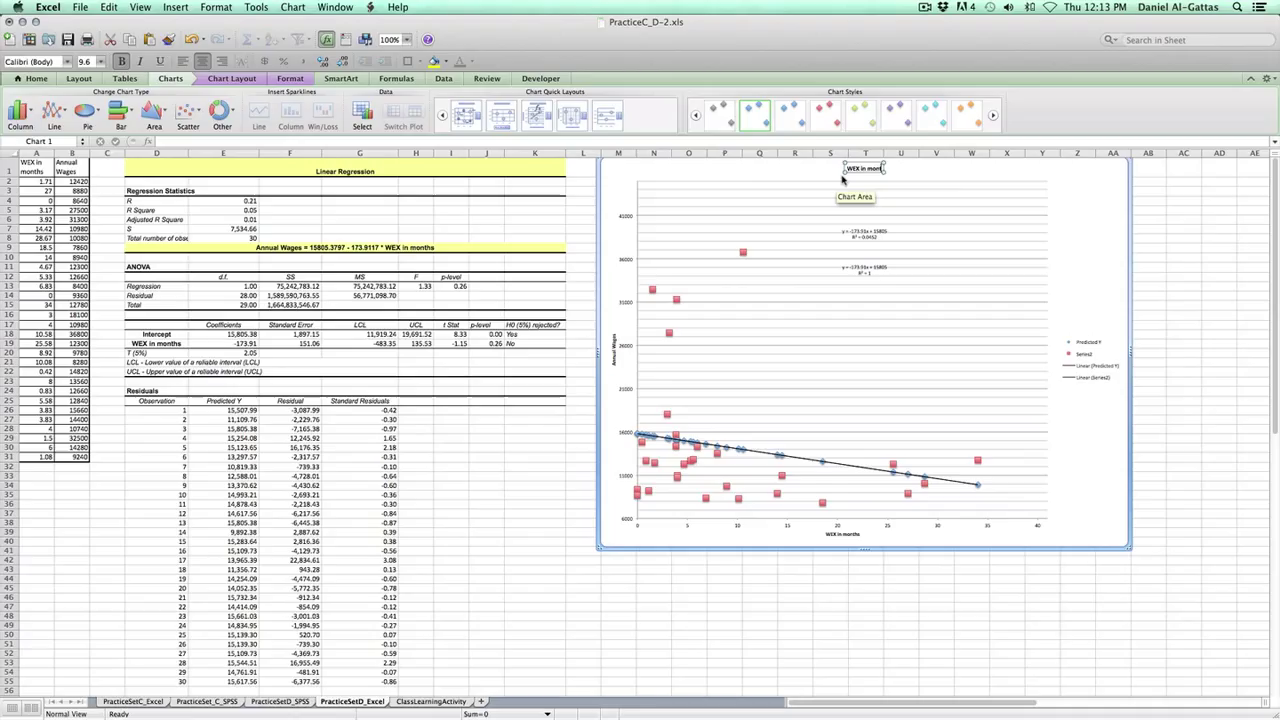
text( Line)
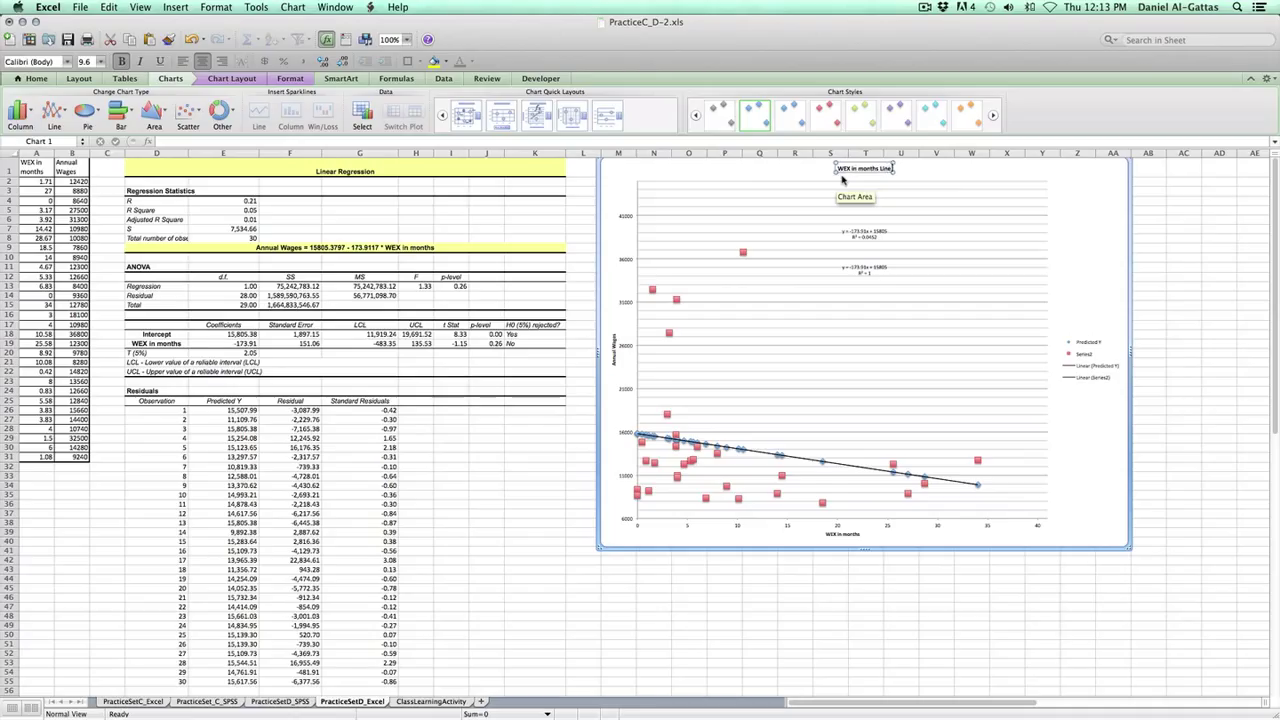
text( Fit Plot)
click(936, 176)
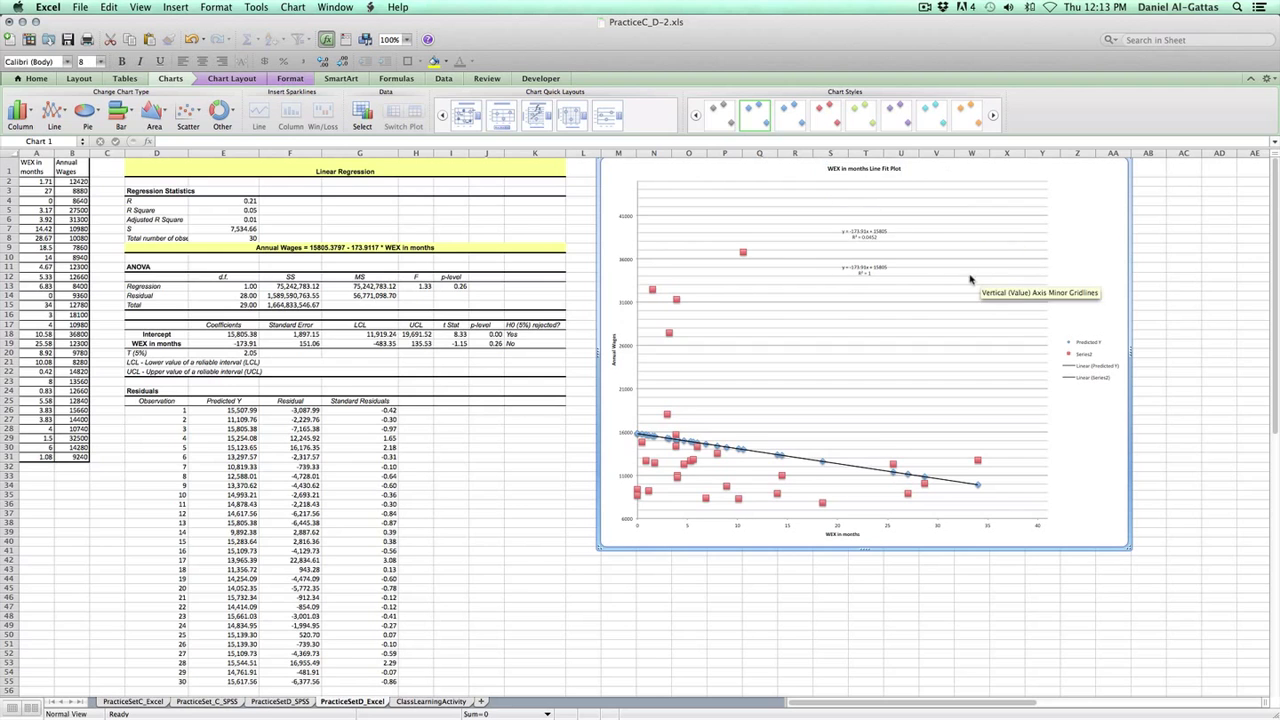
- Move the chart lower on the sheet, then check R Square in E5 and p-level in I13
drag(1131, 198, 1123, 268)
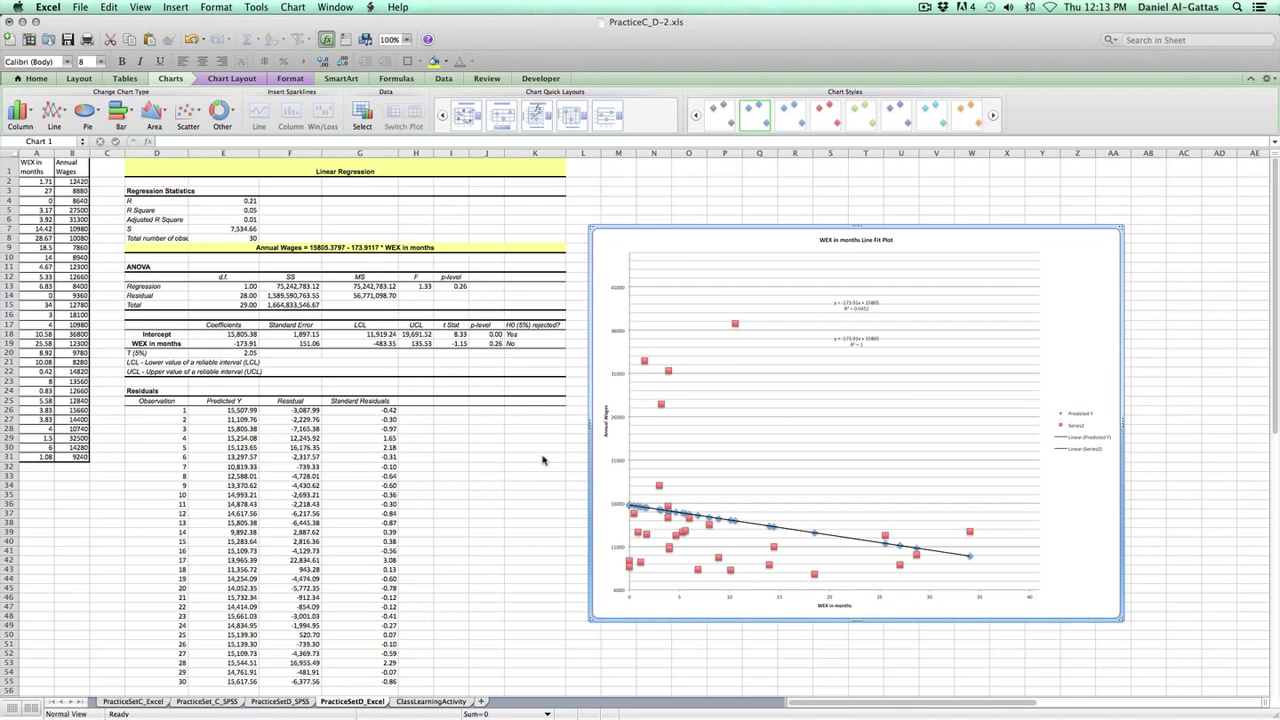
scroll(380, 470, right, 1)
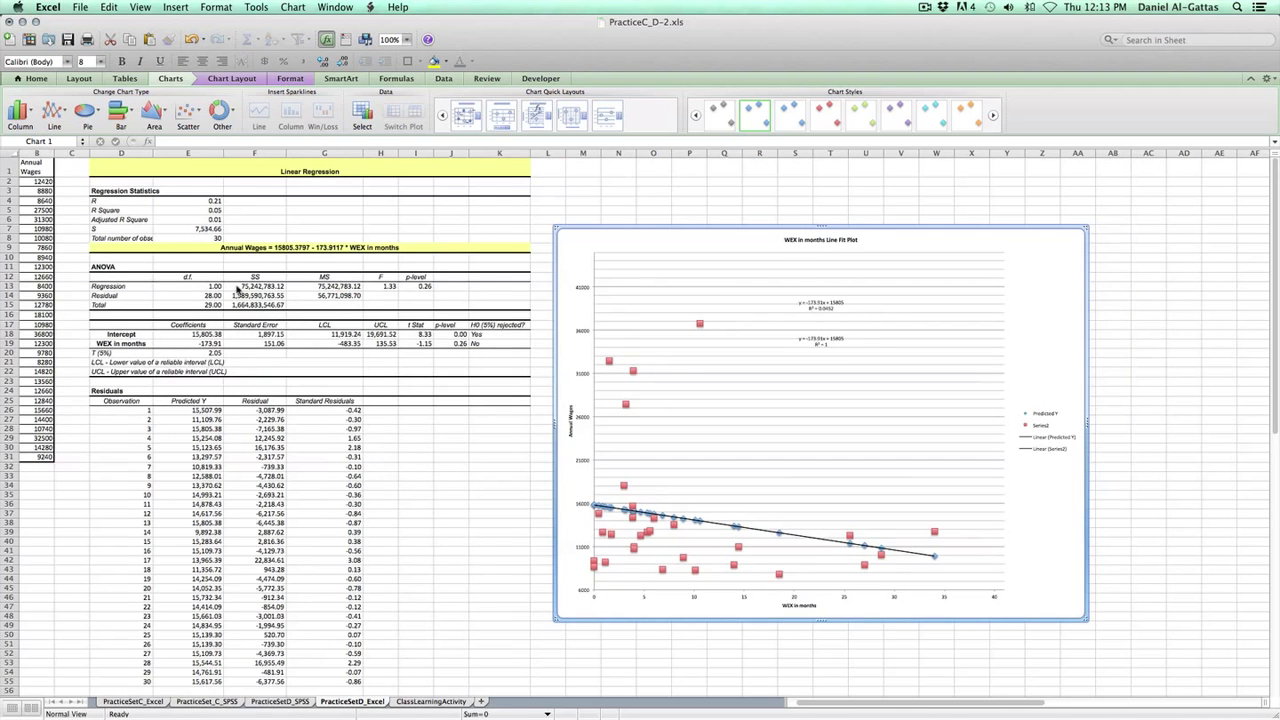
scroll(240, 292, left, 1)
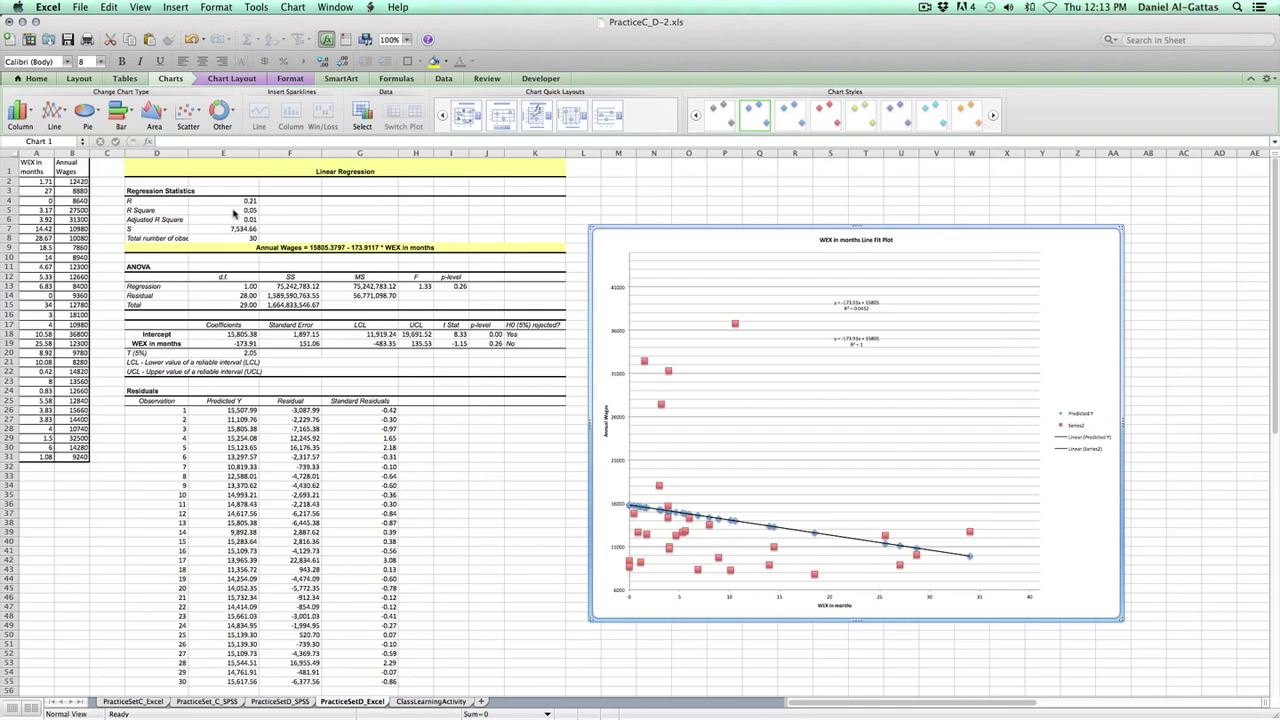
click(234, 212)
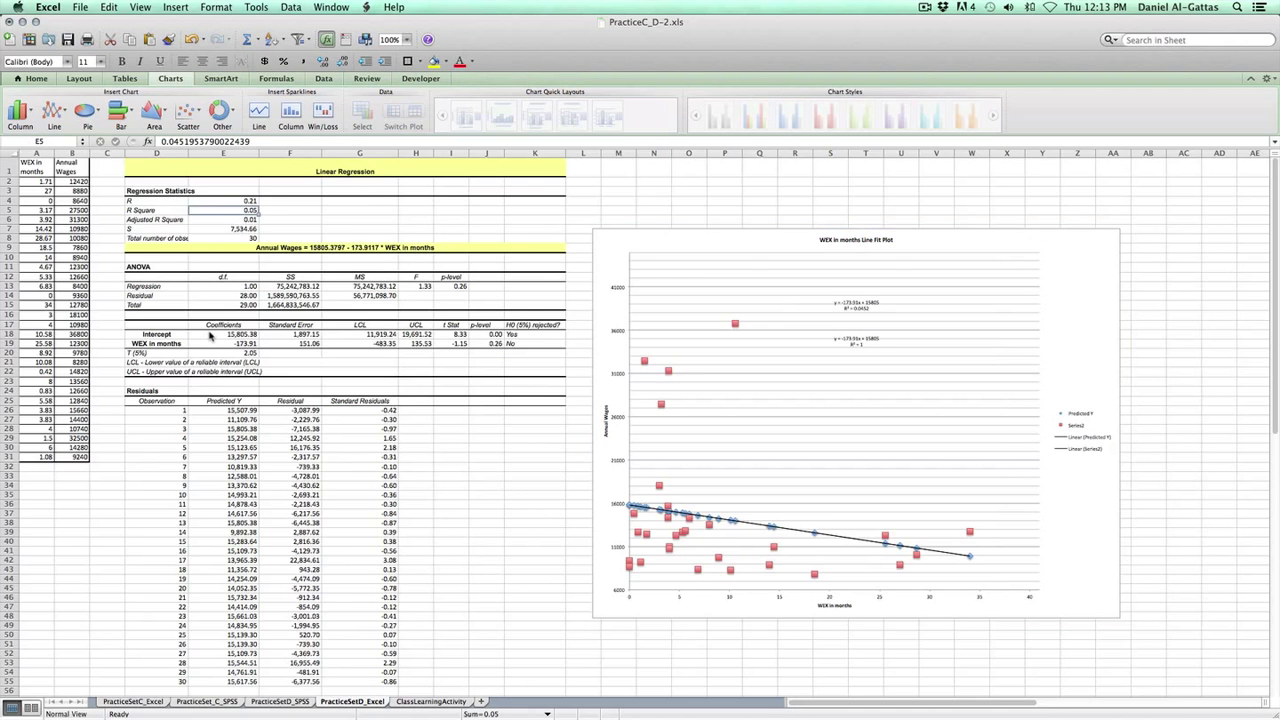
click(452, 286)
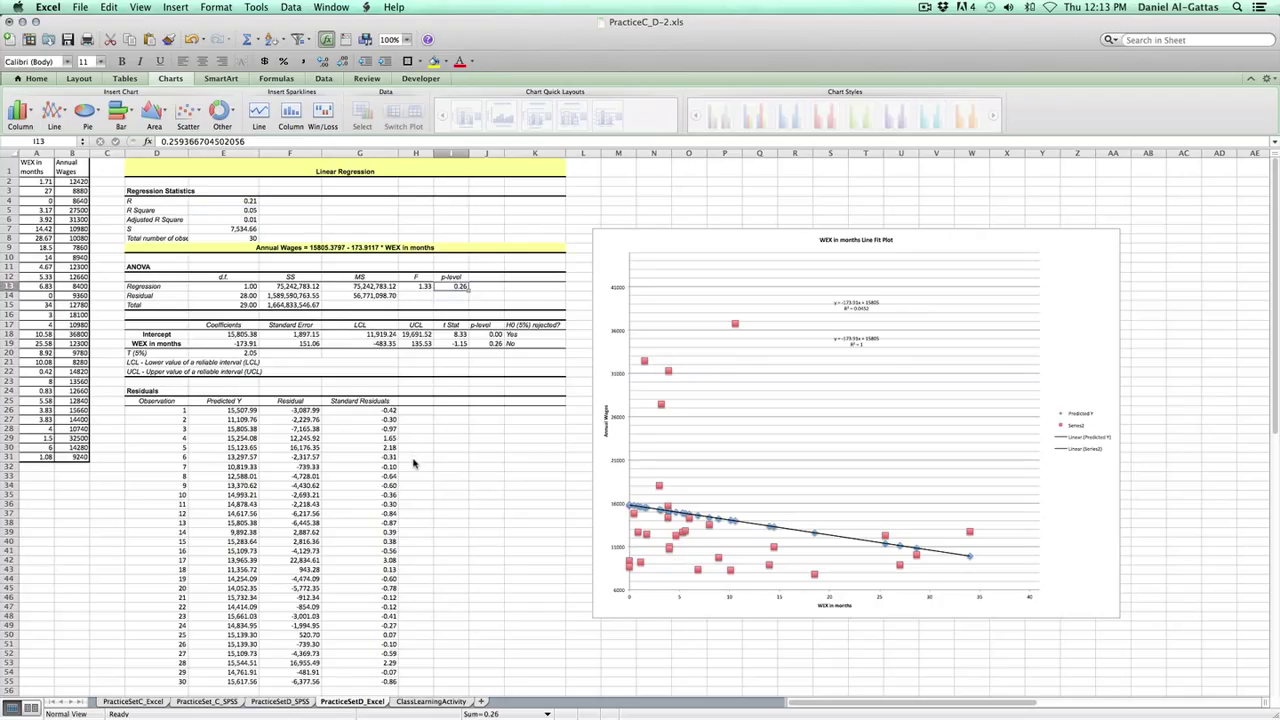